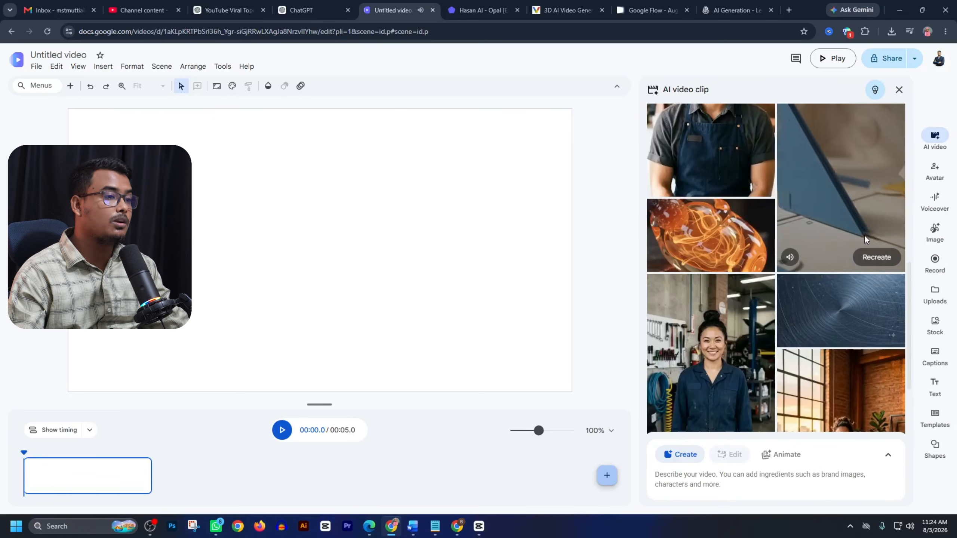
Step: Search Google for "google vids" in a new browser tab and open the Google Vids product page
{"action": "scroll", "coordinate": [865, 235], "scroll_direction": "down", "scroll_amount": 3}
{"action": "scroll", "coordinate": [787, 252], "scroll_direction": "up", "scroll_amount": 5}
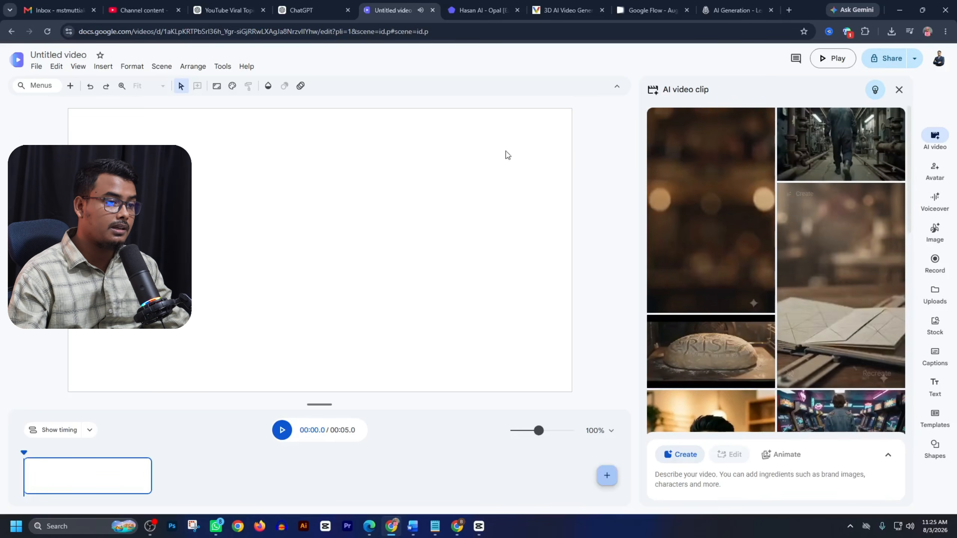
{"action": "left_click", "coordinate": [790, 10]}
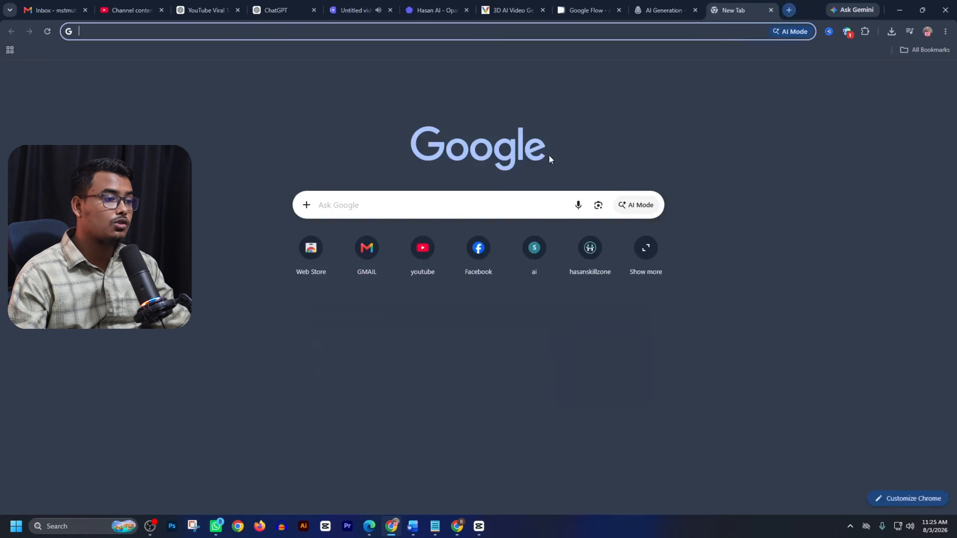
{"action": "type", "text": "google vids"}
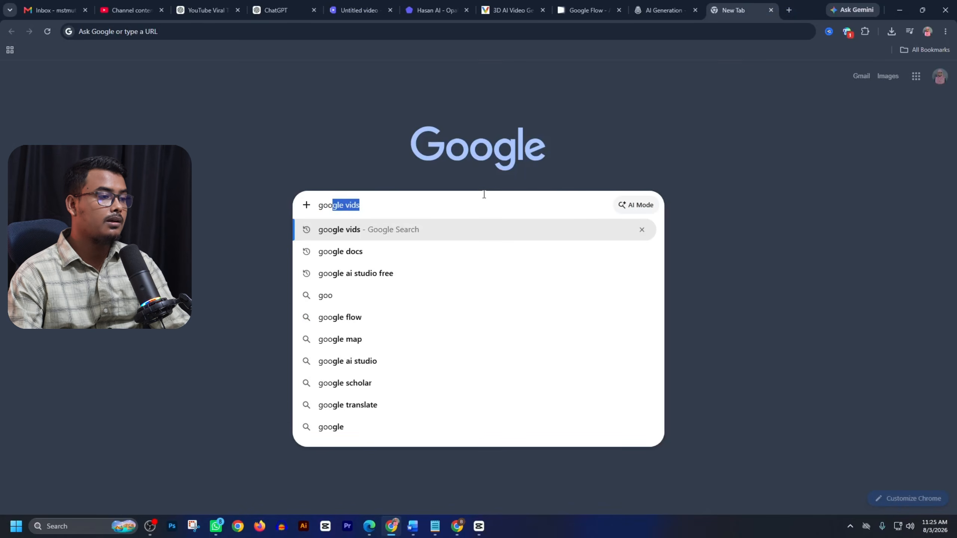
{"action": "left_click", "coordinate": [405, 231]}
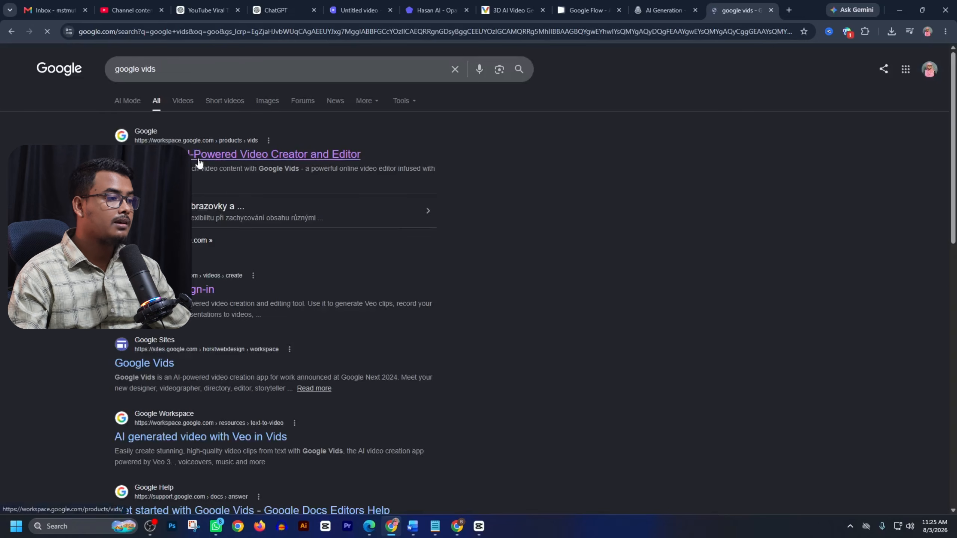
{"action": "left_click", "coordinate": [198, 158]}
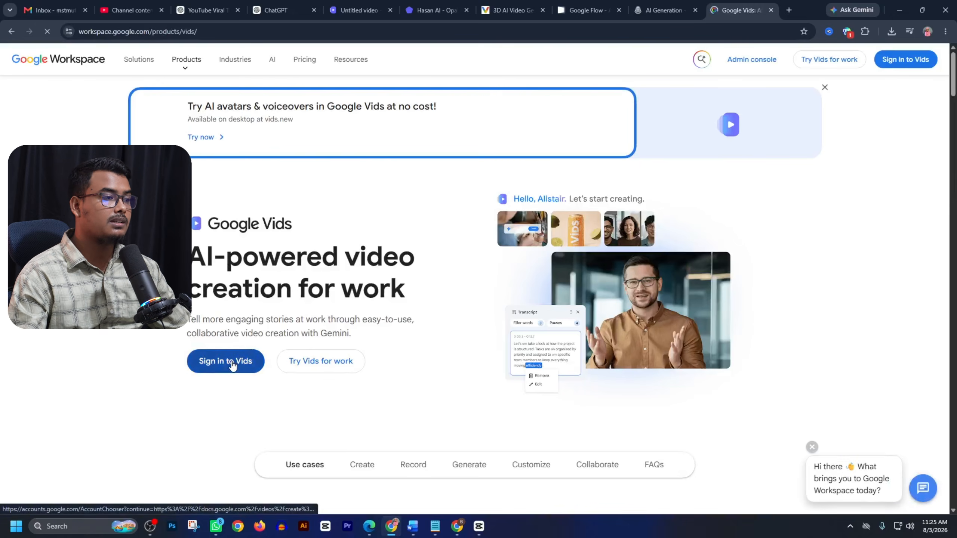
Step: Return to the untitled video project, reopen the AI video clip generator and expand its prompt box
{"action": "left_click", "coordinate": [358, 10]}
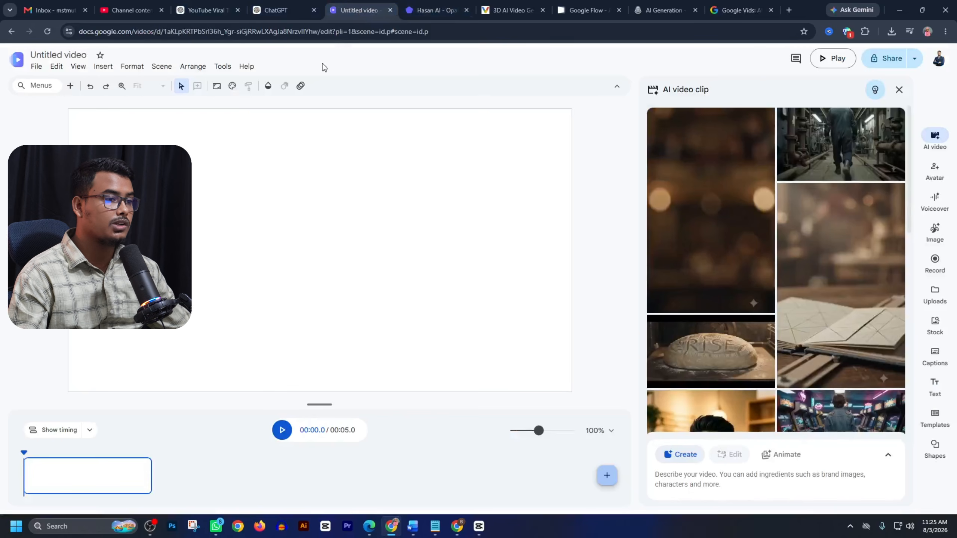
{"action": "left_click", "coordinate": [898, 90]}
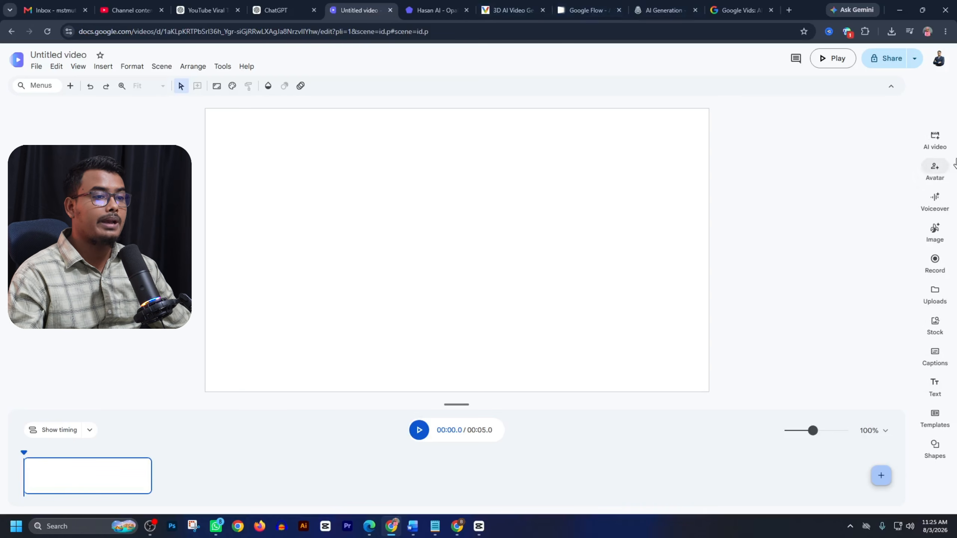
{"action": "left_click", "coordinate": [942, 153]}
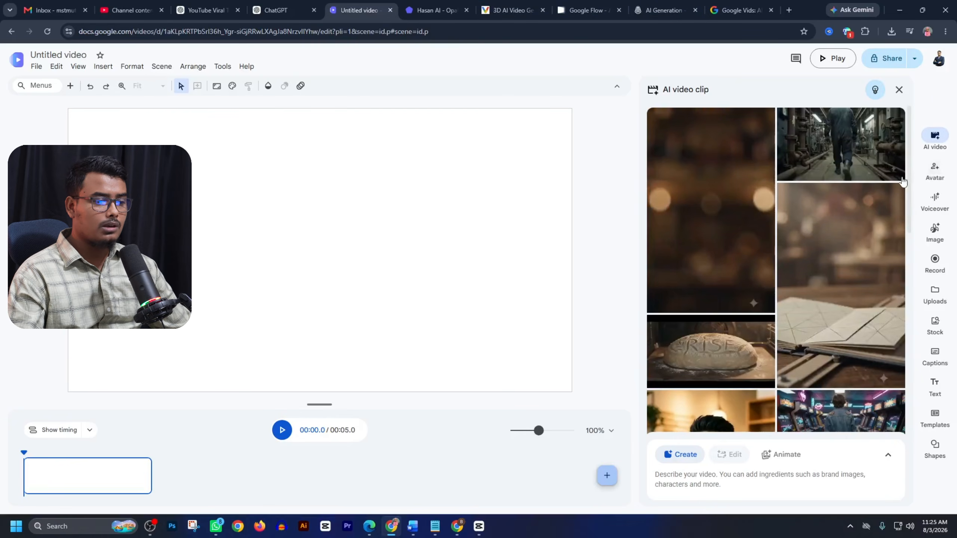
{"action": "scroll", "coordinate": [768, 371], "scroll_direction": "down", "scroll_amount": 4}
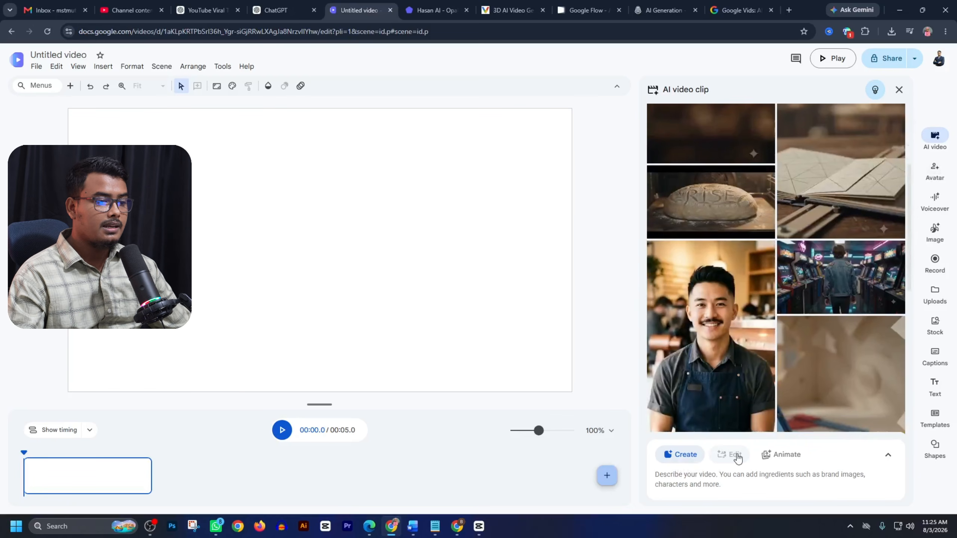
{"action": "left_click", "coordinate": [669, 484]}
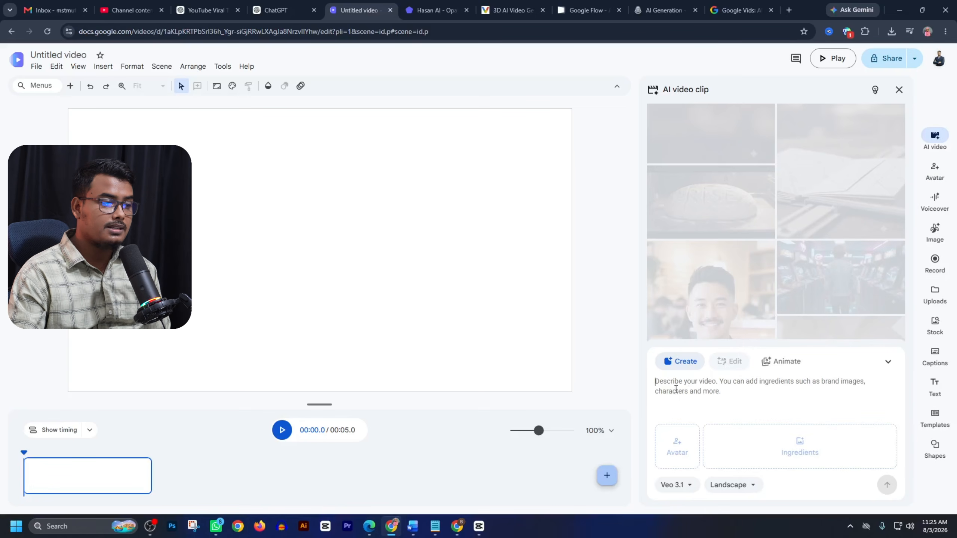
Step: Switch to ChatGPT, request an 8-second 3D animated Bengali cartoon video prompt in 16:9 format, and copy the generated prompt
{"action": "left_click", "coordinate": [277, 10]}
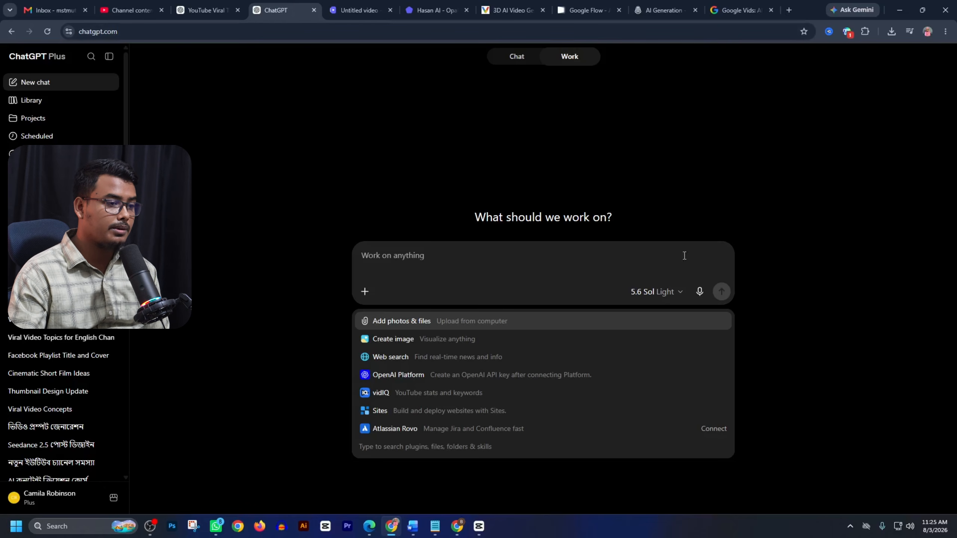
{"action": "left_click", "coordinate": [700, 292]}
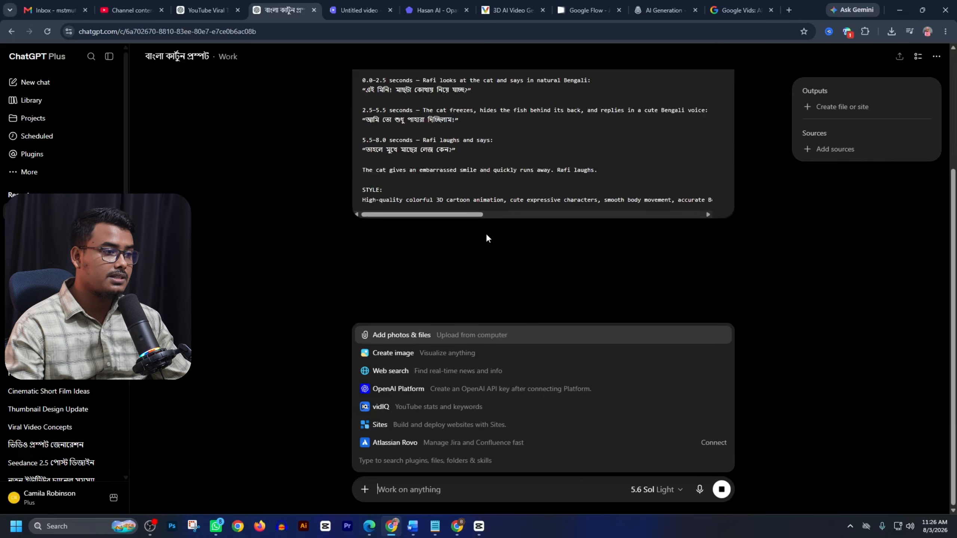
{"action": "scroll", "coordinate": [515, 263], "scroll_direction": "up", "scroll_amount": 4}
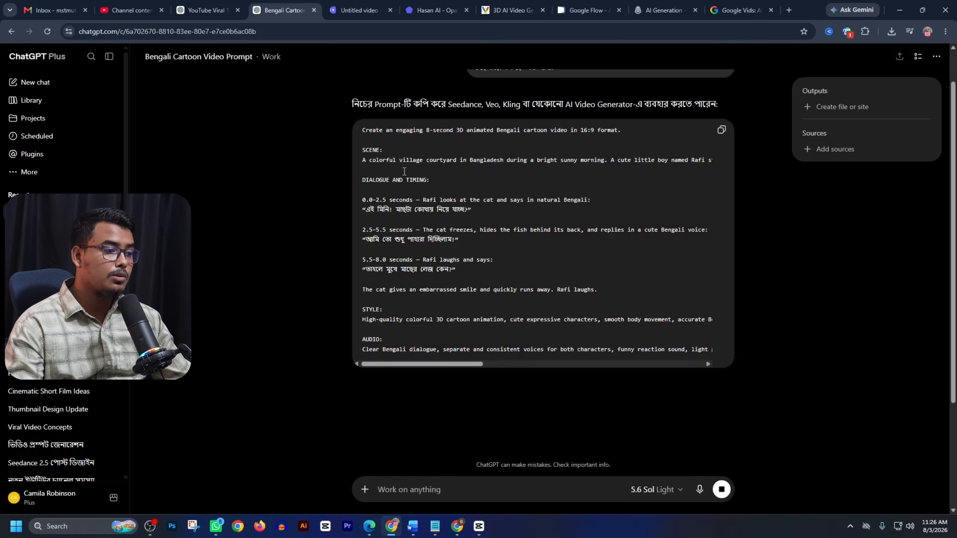
{"action": "left_click", "coordinate": [721, 129]}
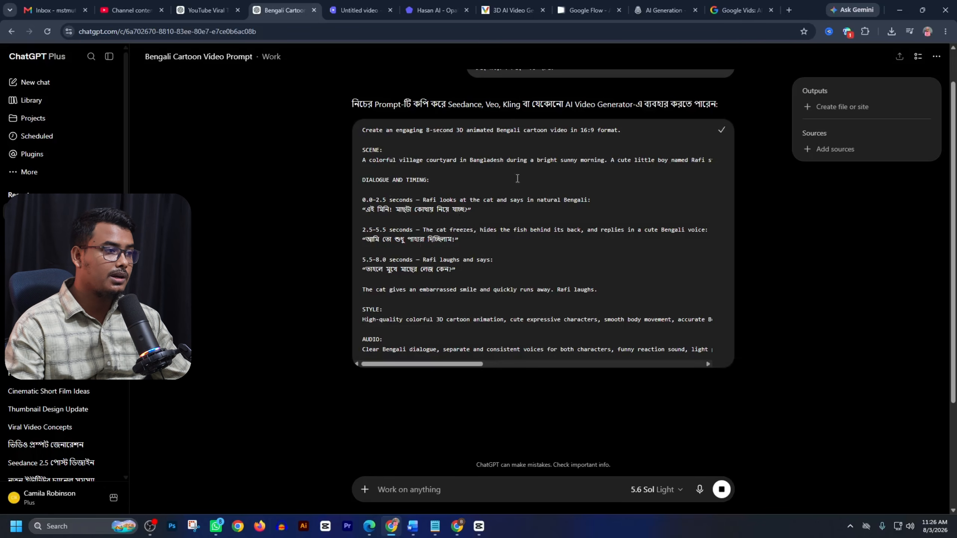
Step: Return to the untitled video project and paste the Bengali cartoon prompt into the AI video clip description
{"action": "left_click", "coordinate": [344, 15]}
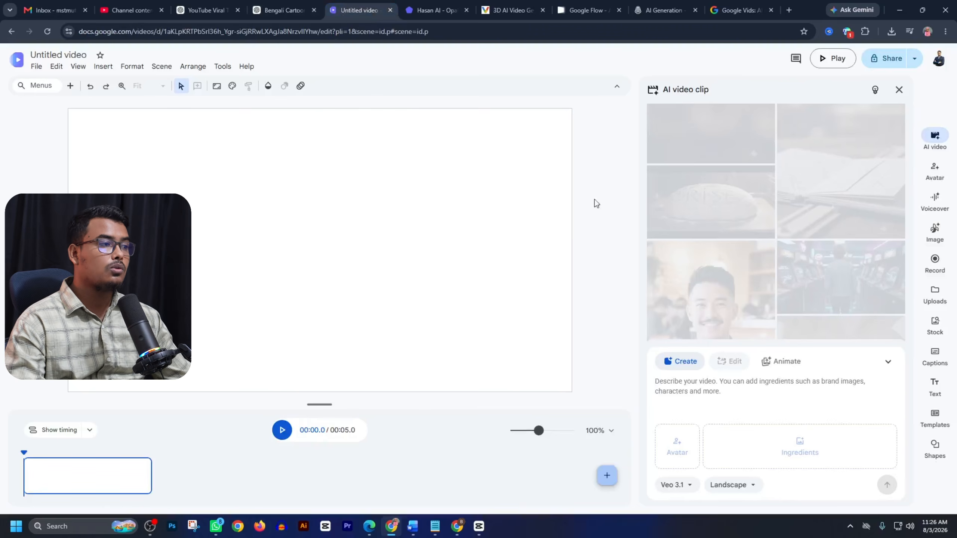
{"action": "right_click", "coordinate": [683, 385]}
{"action": "left_click", "coordinate": [704, 273]}
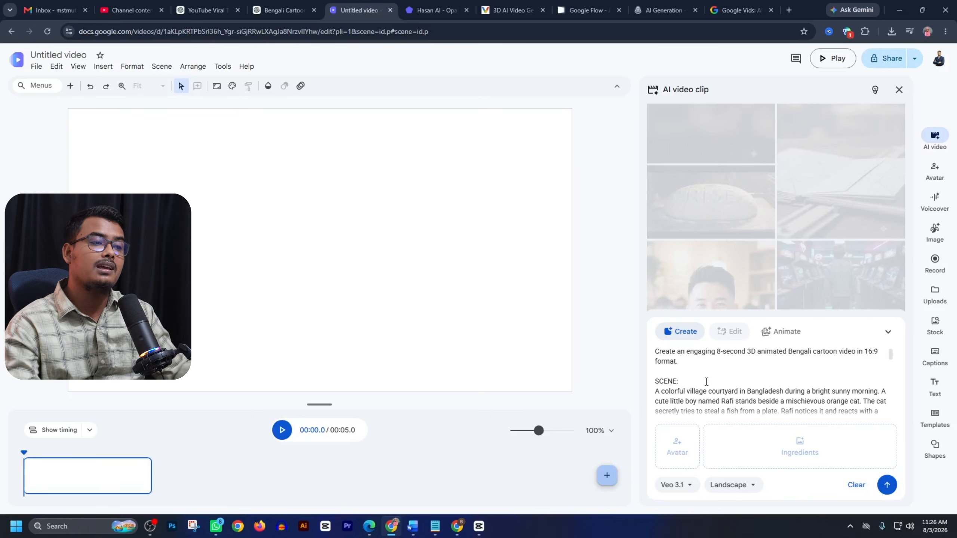
{"action": "scroll", "coordinate": [737, 379], "scroll_direction": "down", "scroll_amount": 5}
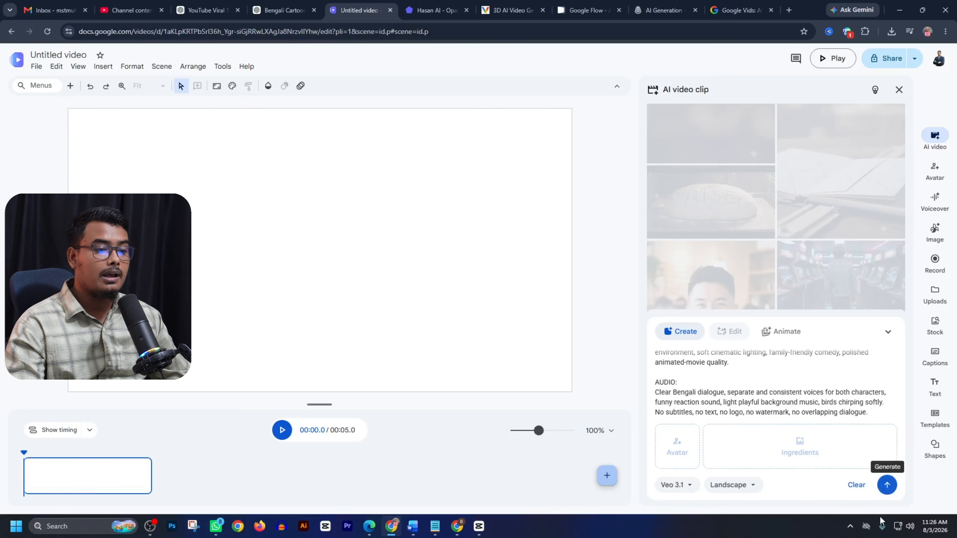
Step: Set the clip's aspect ratio to Landscape 16:9, generate the video, and dismiss the generation notice
{"action": "left_click", "coordinate": [731, 488]}
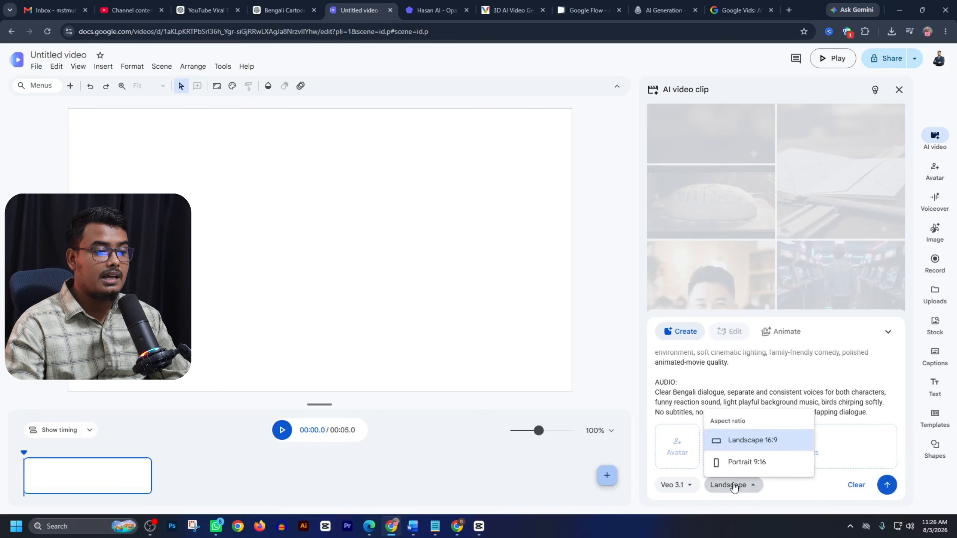
{"action": "left_click", "coordinate": [756, 451]}
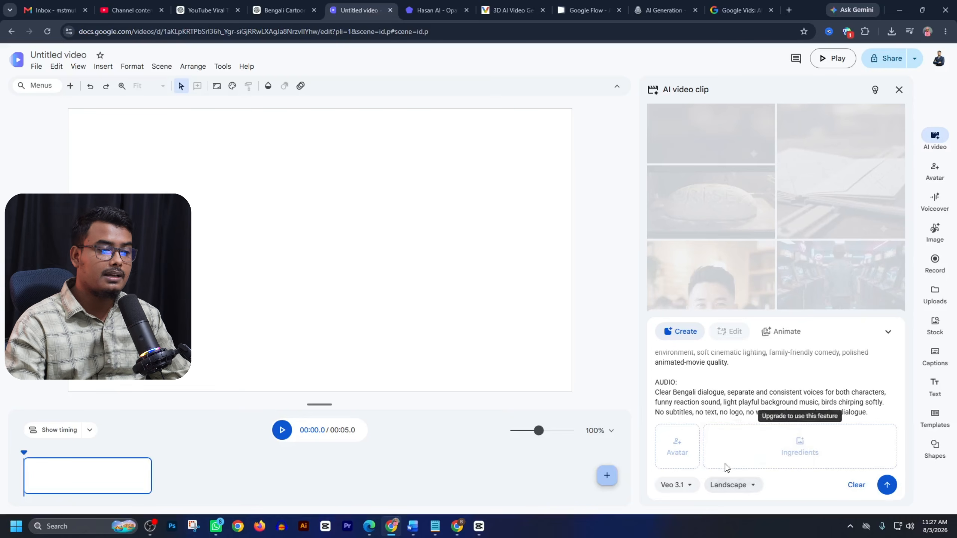
{"action": "left_click", "coordinate": [888, 486]}
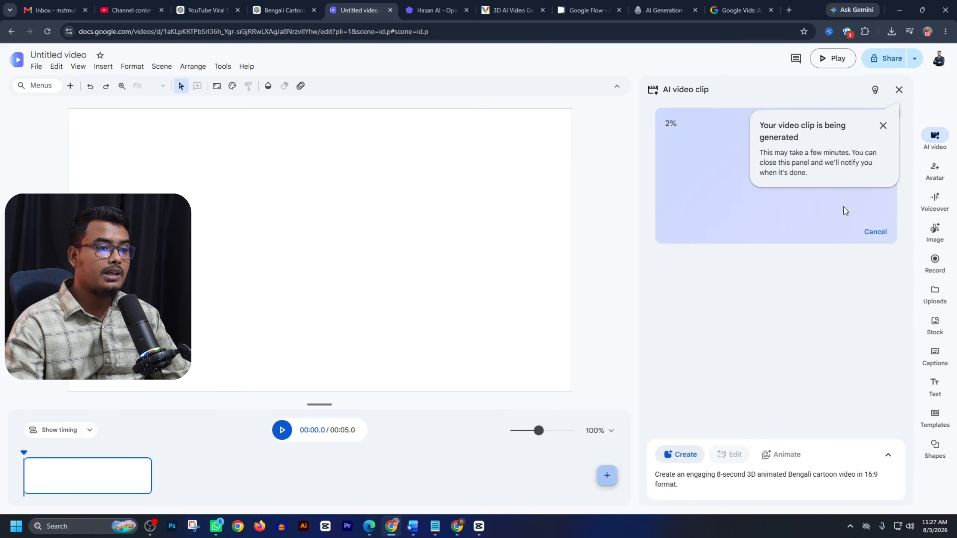
{"action": "left_click", "coordinate": [883, 126]}
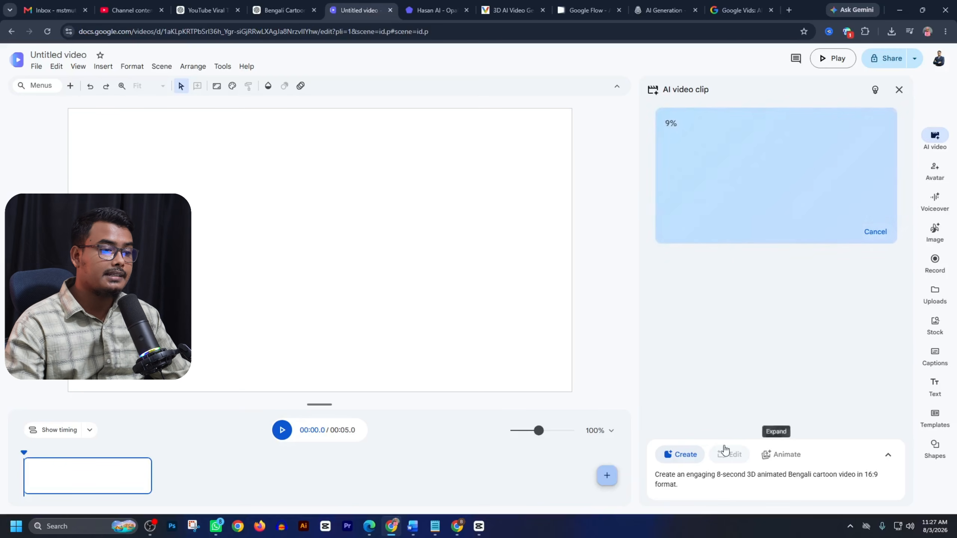
Step: Delete the carried-over cartoon prompt from the clip generator and leave it in Animate mode
{"action": "left_click", "coordinate": [701, 488]}
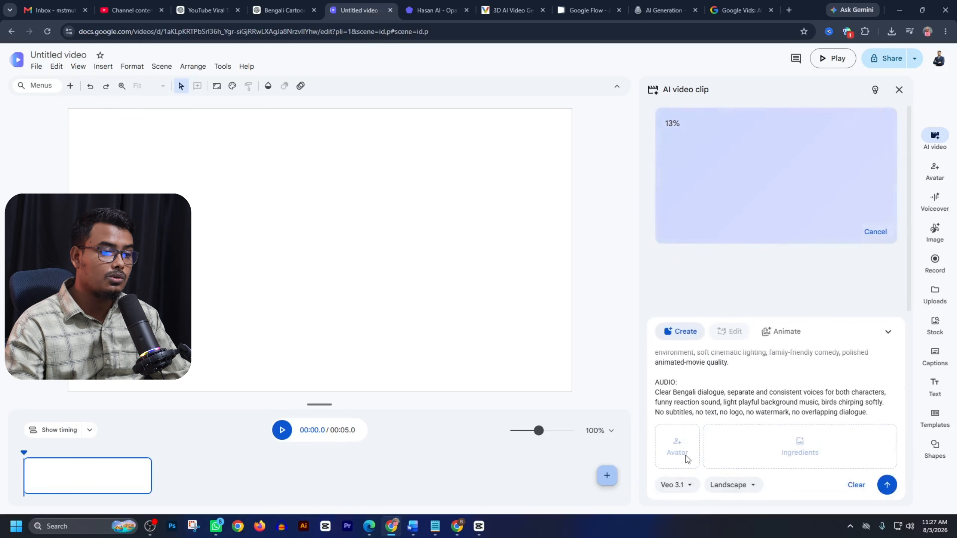
{"action": "left_click", "coordinate": [782, 337]}
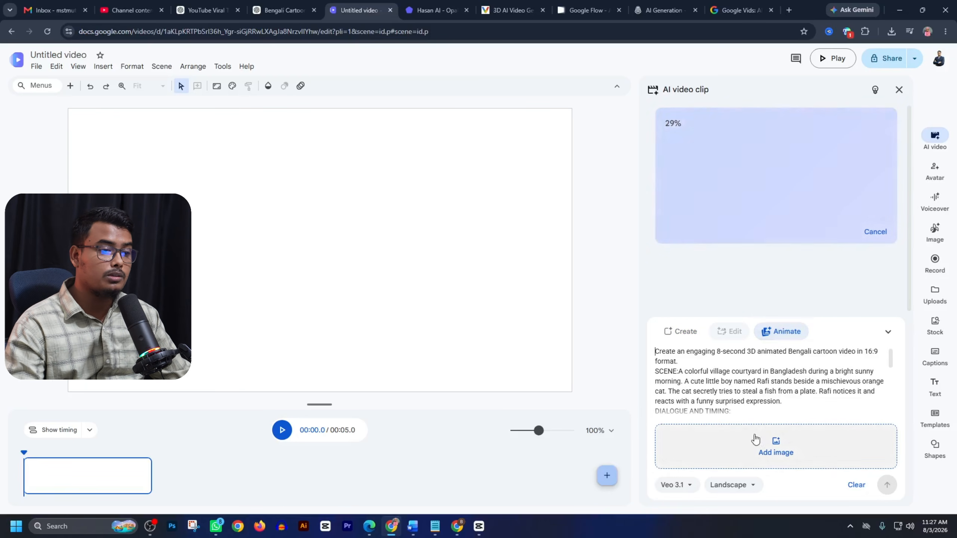
{"action": "scroll", "coordinate": [768, 439], "scroll_direction": "down", "scroll_amount": 3}
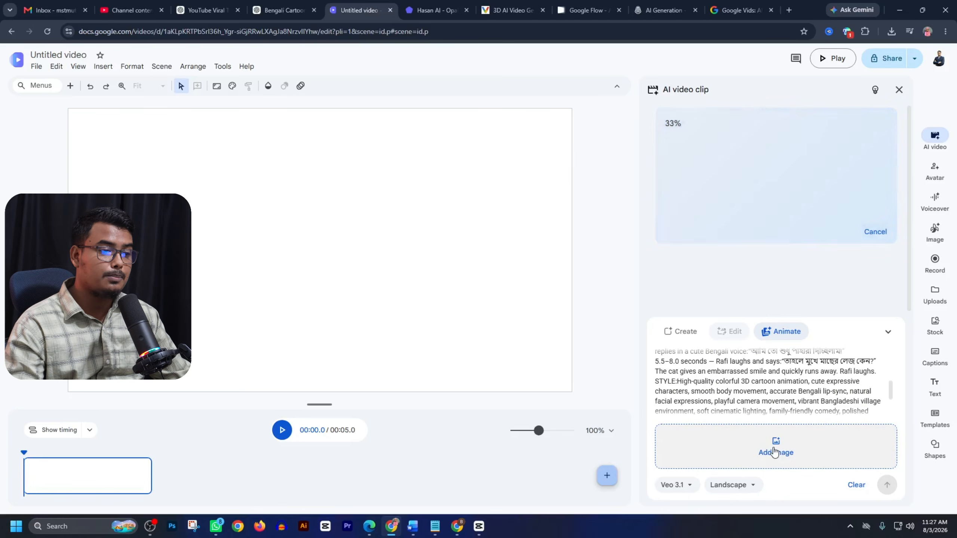
{"action": "scroll", "coordinate": [728, 410], "scroll_direction": "up", "scroll_amount": 3}
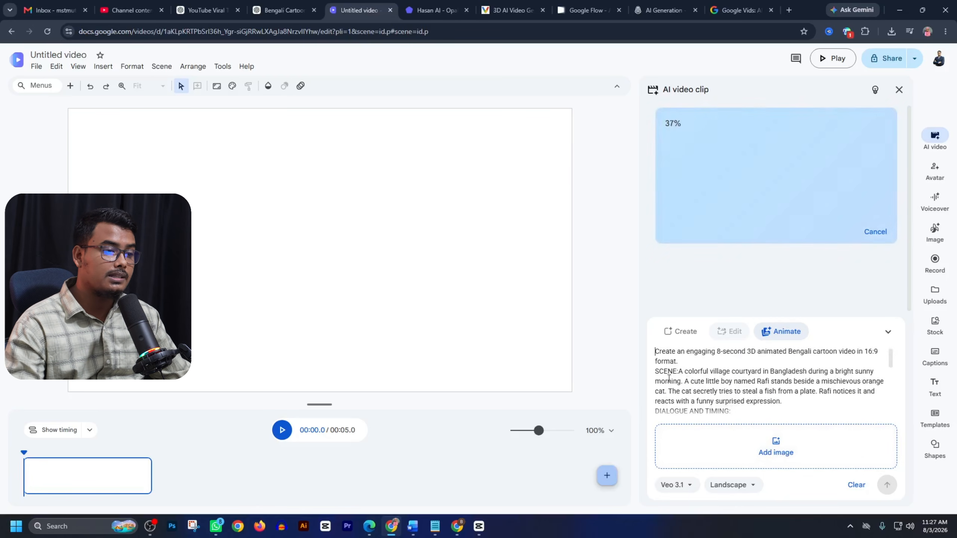
{"action": "scroll", "coordinate": [771, 396], "scroll_direction": "down", "scroll_amount": 5}
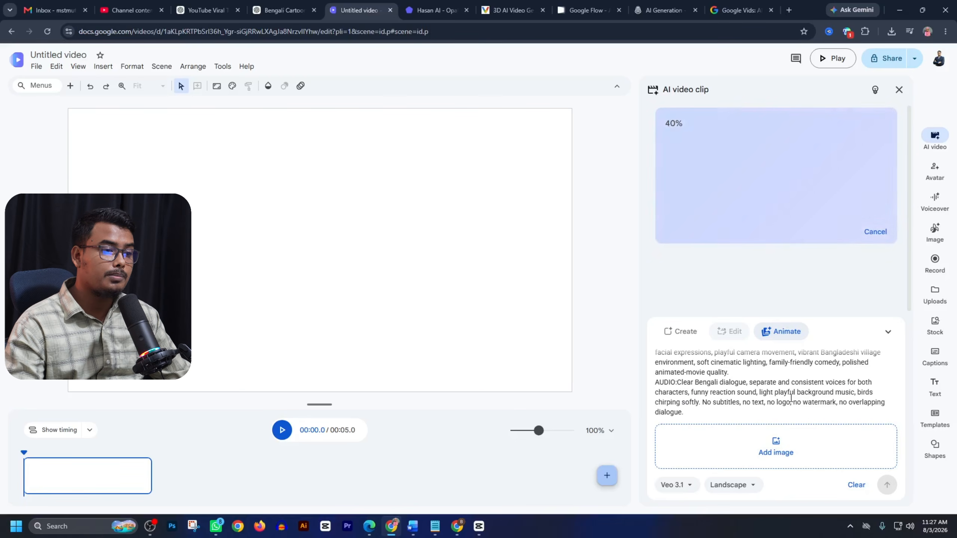
{"action": "left_click_drag", "start_coordinate": [713, 413], "coordinate": [649, 331]}
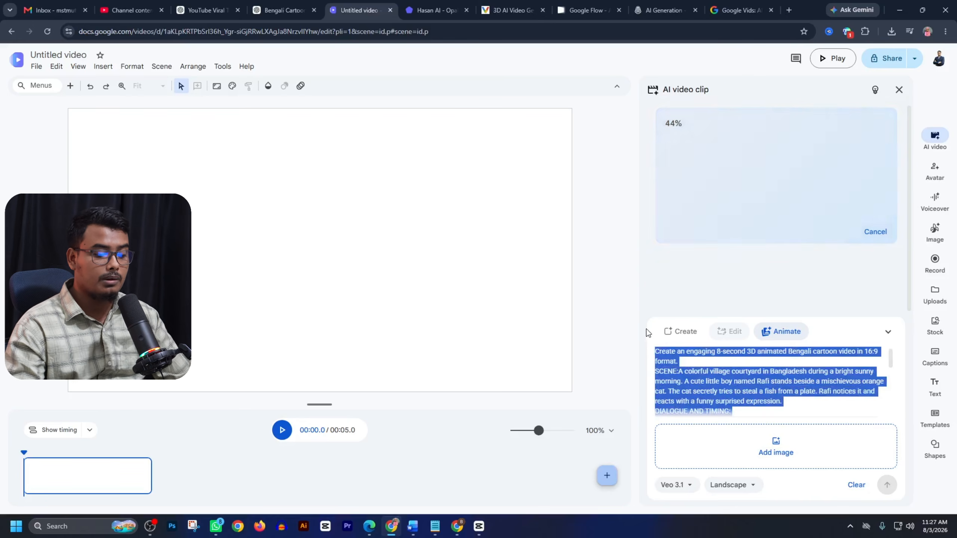
{"action": "key", "text": "BackSpace"}
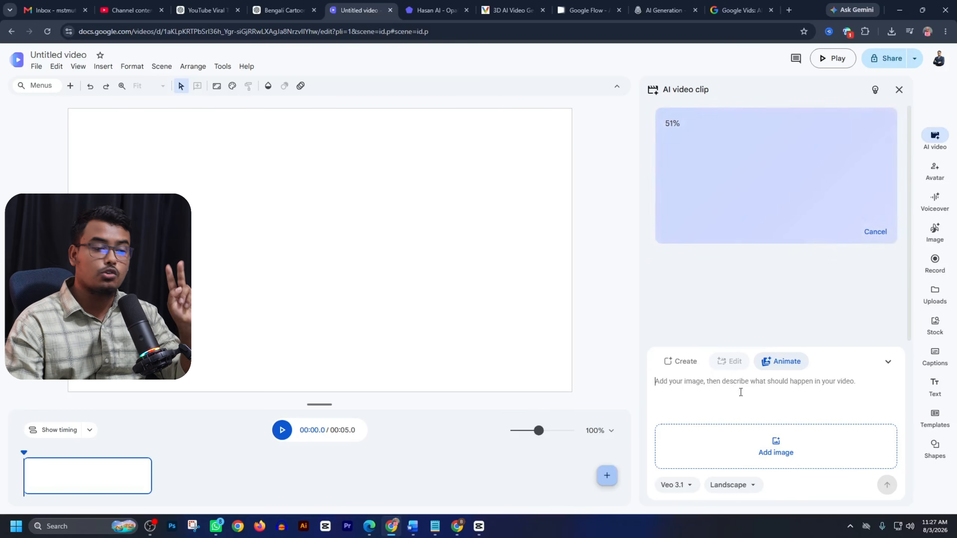
{"action": "left_click", "coordinate": [677, 365]}
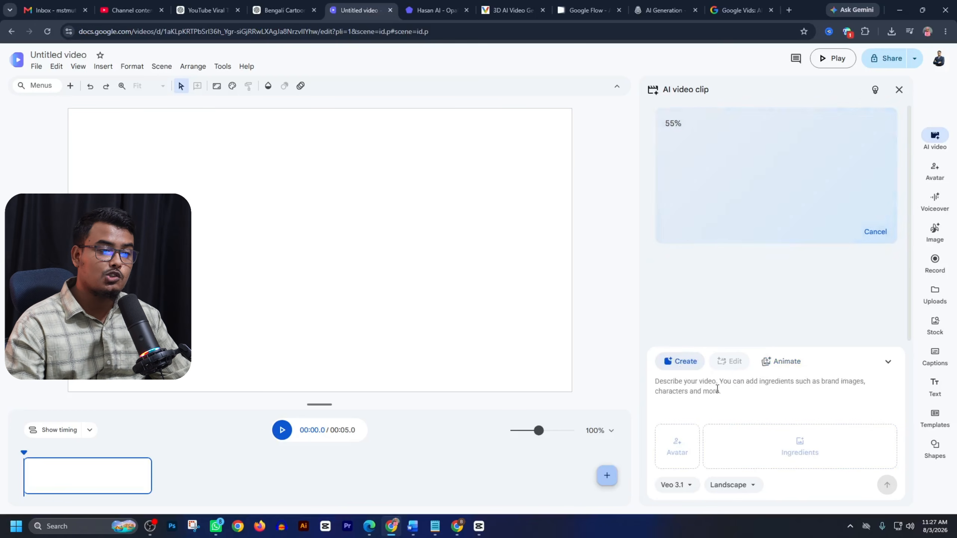
{"action": "left_click", "coordinate": [786, 365]}
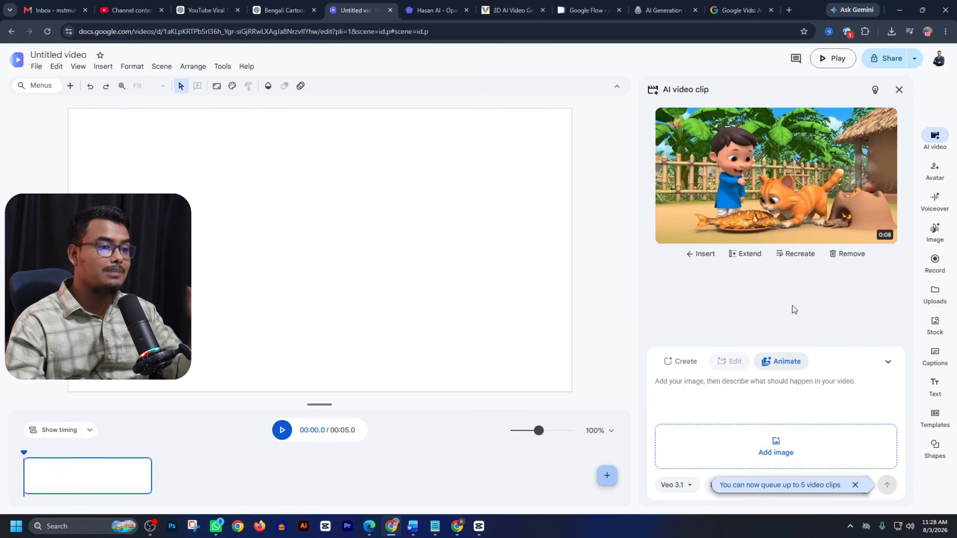
Step: Preview the generated cartoon clip of the boy and the cat, and close the preview without inserting it
{"action": "left_click", "coordinate": [739, 170]}
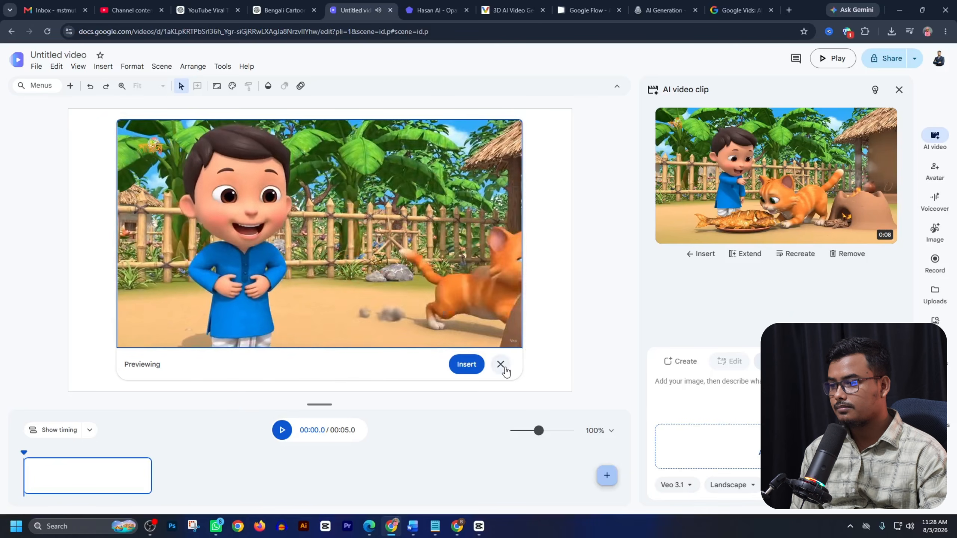
{"action": "left_click", "coordinate": [500, 365]}
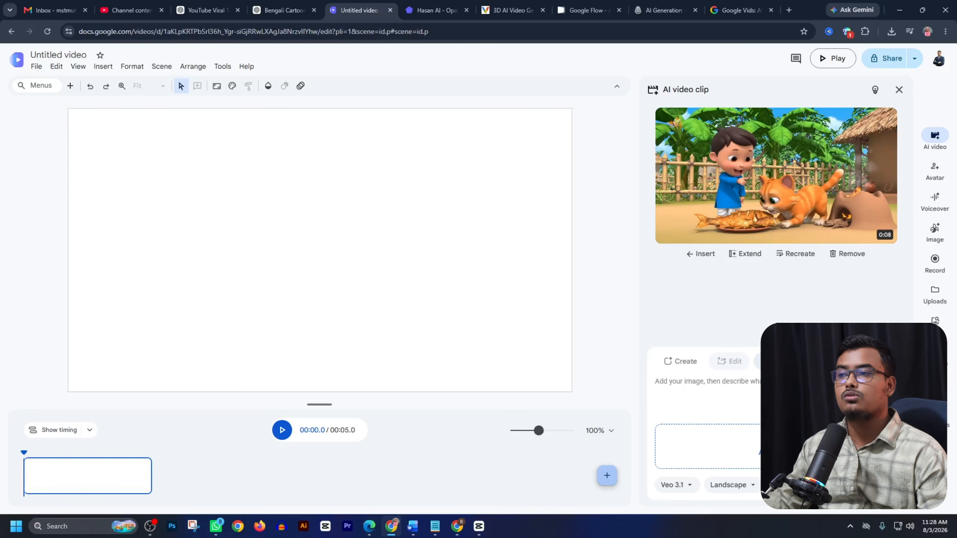
Step: Look at the Hasan AI app, search Google for "opal" in a new tab, and open the Opal [Experiment] site
{"action": "left_click", "coordinate": [436, 10]}
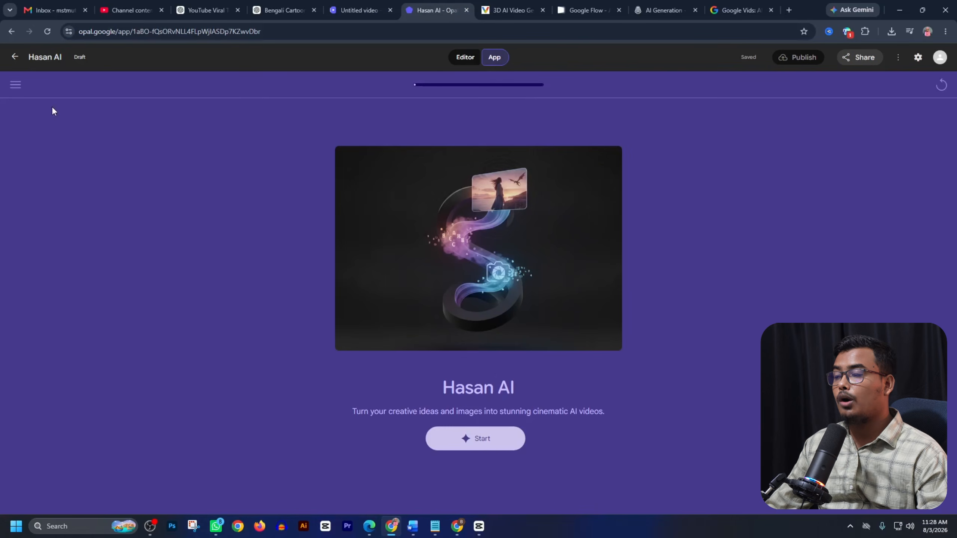
{"action": "left_click", "coordinate": [794, 11]}
{"action": "left_click", "coordinate": [453, 198]}
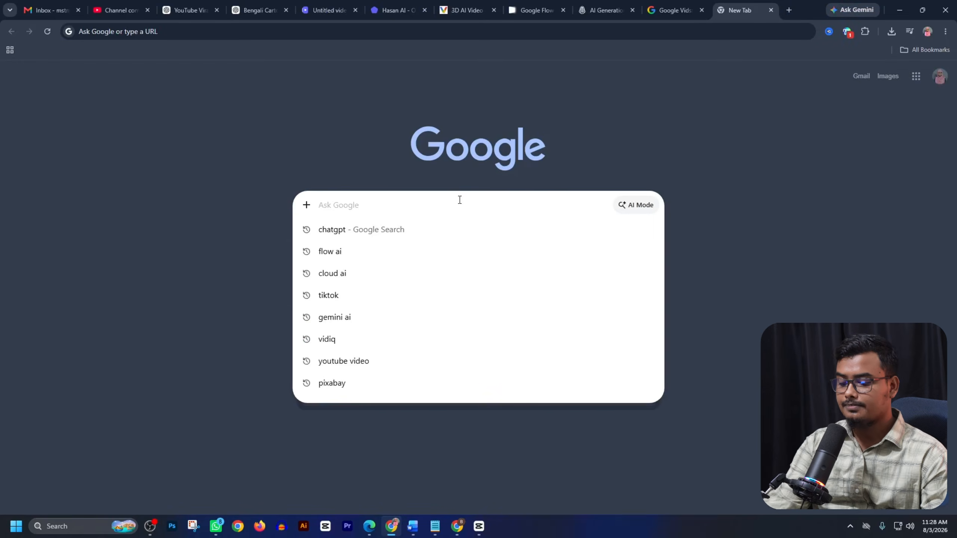
{"action": "type", "text": "opal"}
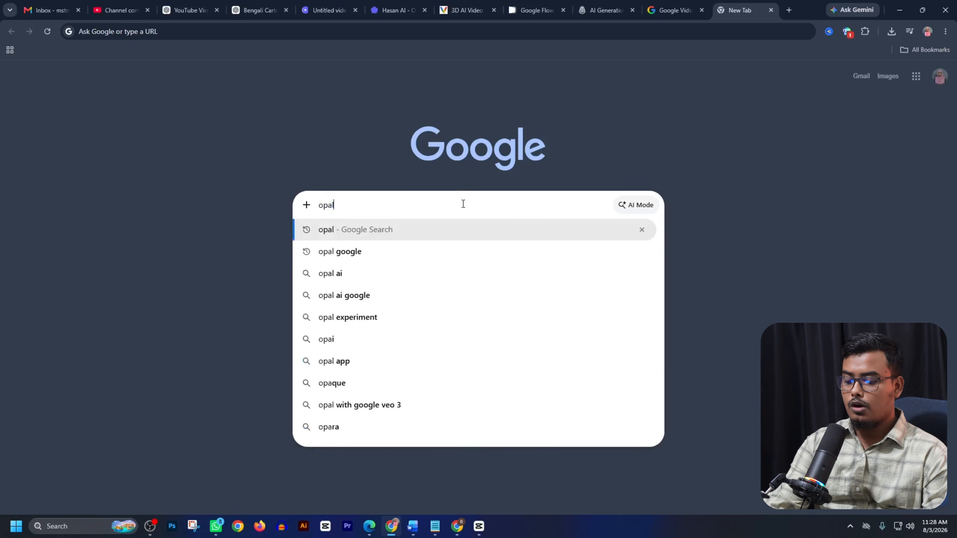
{"action": "key", "text": "Return"}
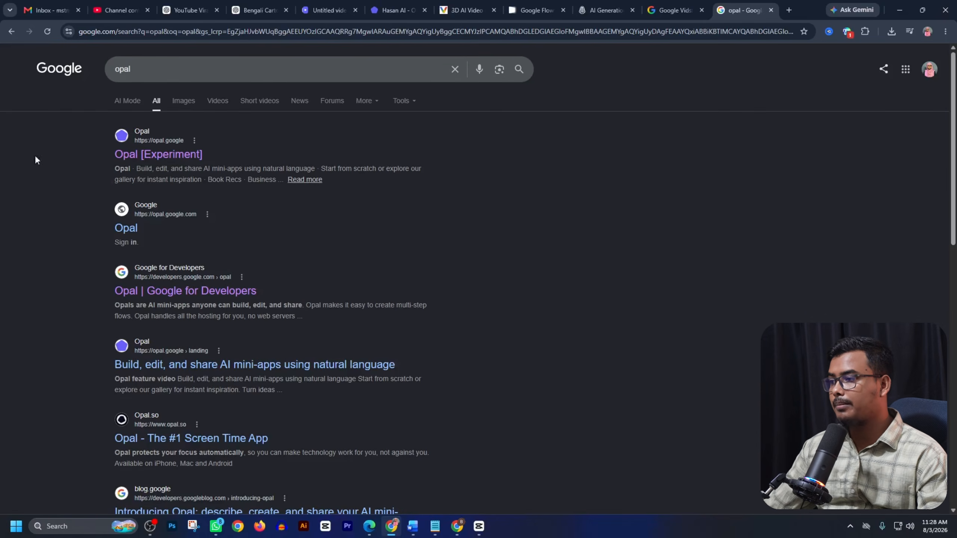
{"action": "left_click", "coordinate": [143, 154]}
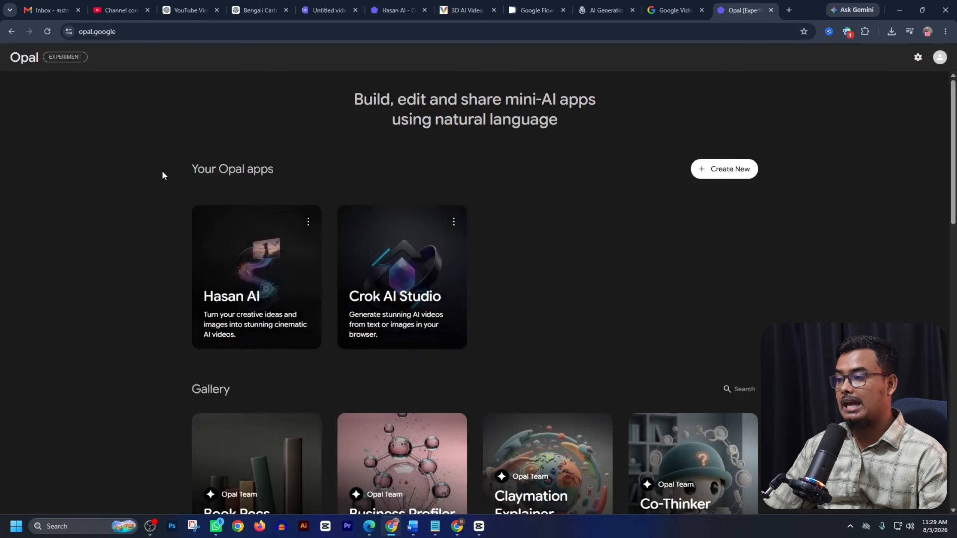
Step: Open the Hasan AI app from the Your Opal apps section
{"action": "left_click_drag", "start_coordinate": [162, 170], "coordinate": [285, 165]}
{"action": "left_click", "coordinate": [284, 165]}
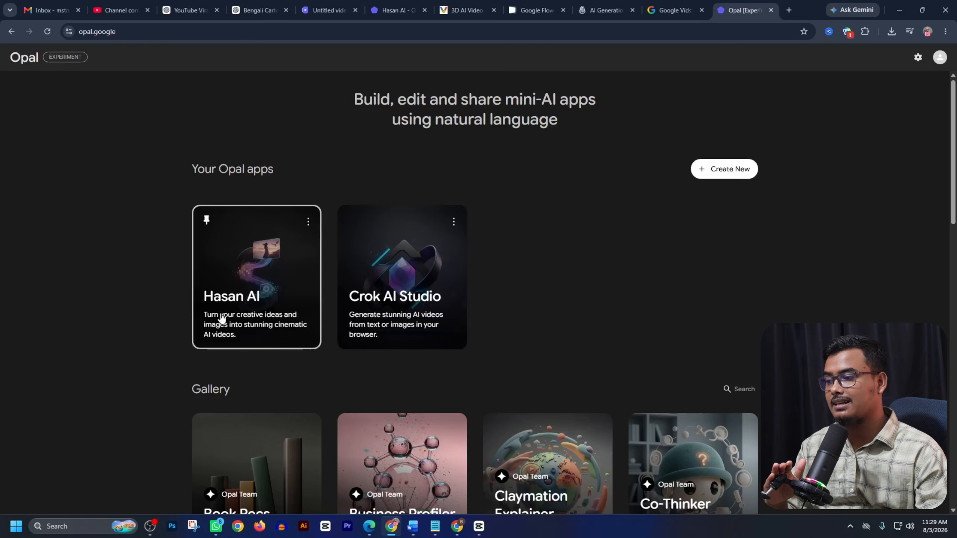
{"action": "left_click", "coordinate": [259, 307]}
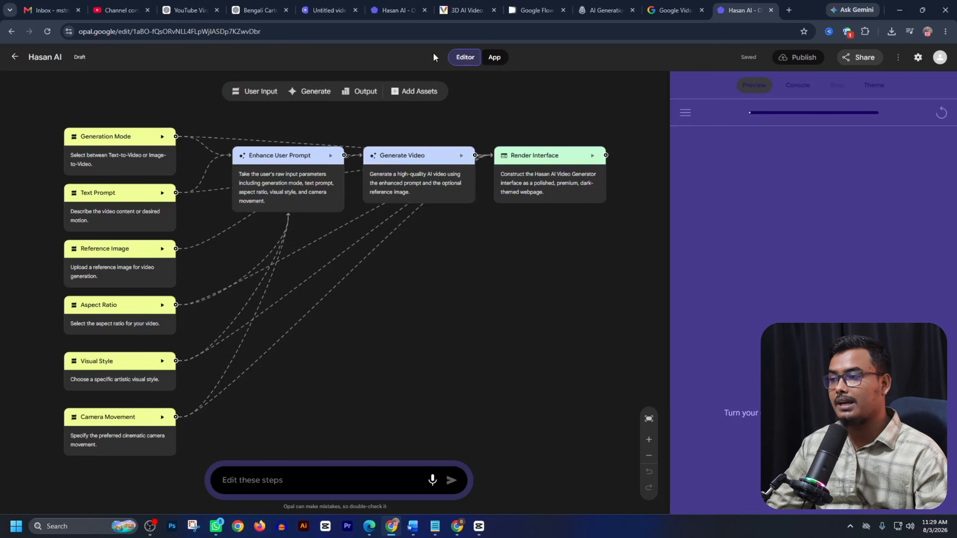
Step: Switch to ChatGPT, open the "New chat" conversation, and read through the Hasan AI Video Generator app-building prompt
{"action": "left_click", "coordinate": [268, 10]}
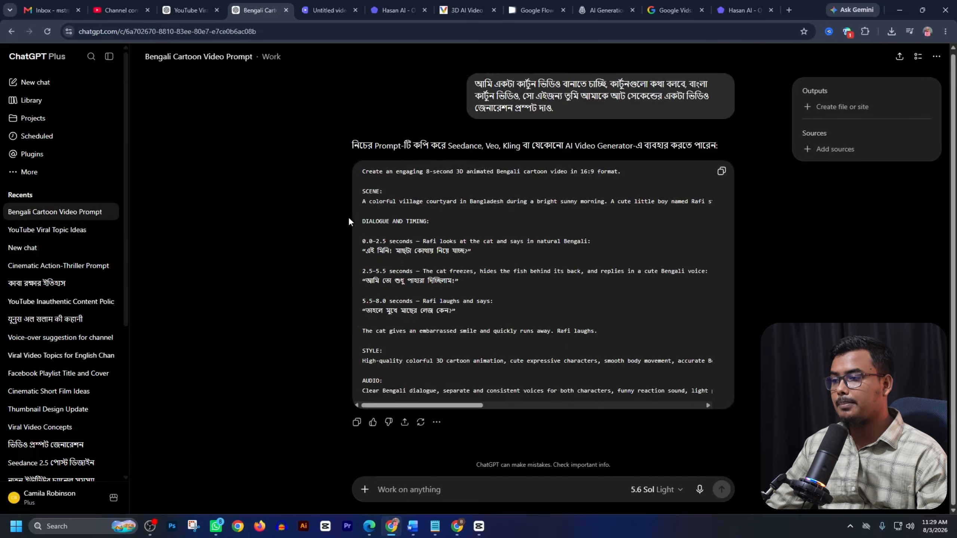
{"action": "left_click", "coordinate": [30, 248]}
{"action": "left_click", "coordinate": [272, 259]}
{"action": "scroll", "coordinate": [570, 185], "scroll_direction": "down", "scroll_amount": 20}
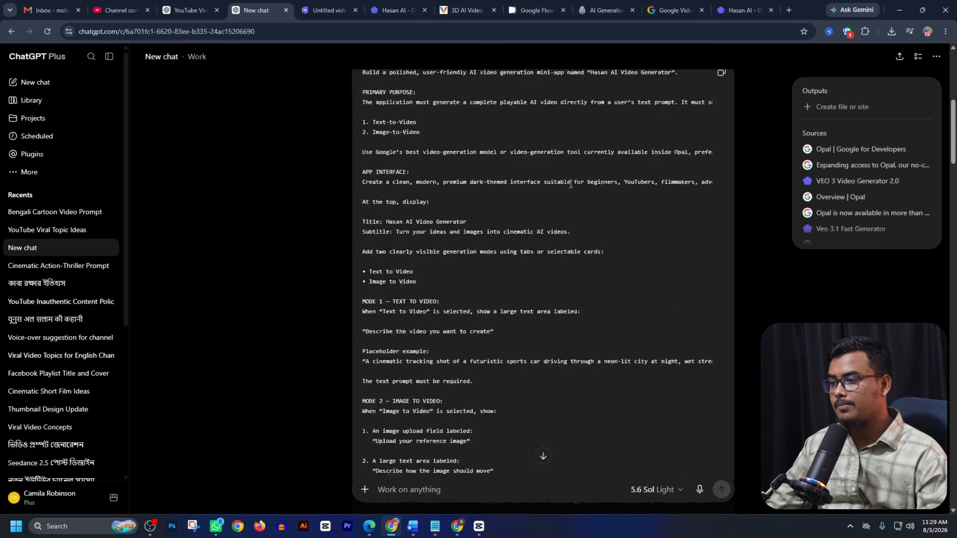
{"action": "scroll", "coordinate": [569, 185], "scroll_direction": "down", "scroll_amount": 15}
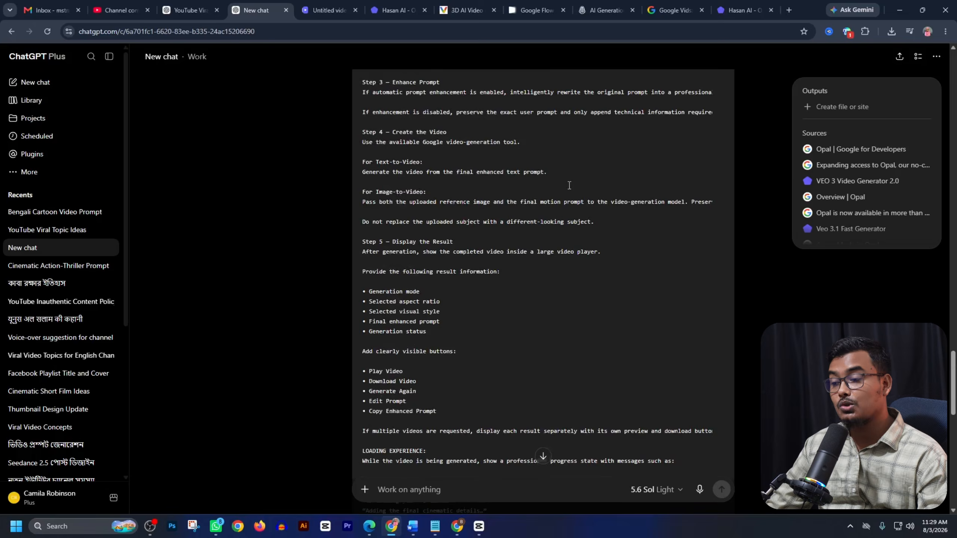
Step: Return to the Hasan AI app in Opal, start it, and read its generation mode question
{"action": "left_click", "coordinate": [394, 10]}
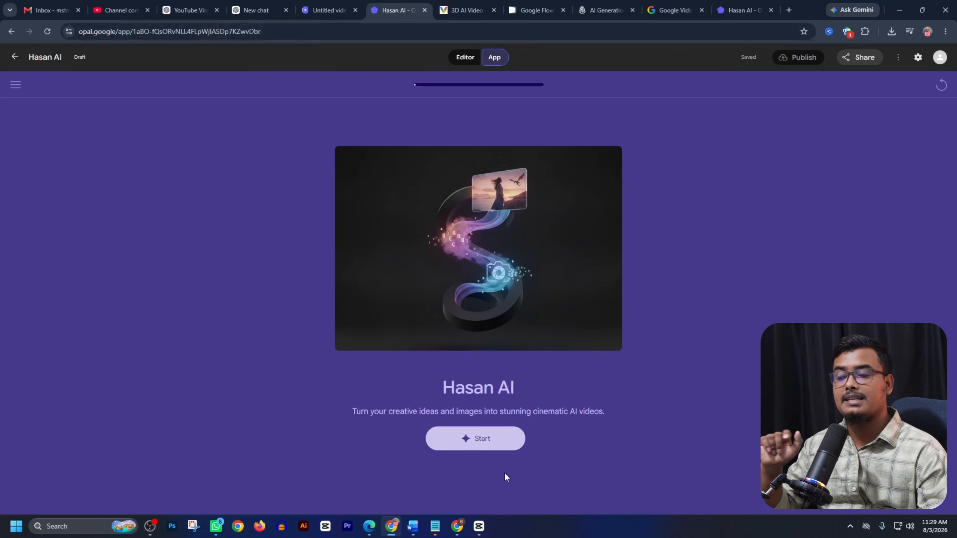
{"action": "left_click", "coordinate": [479, 439]}
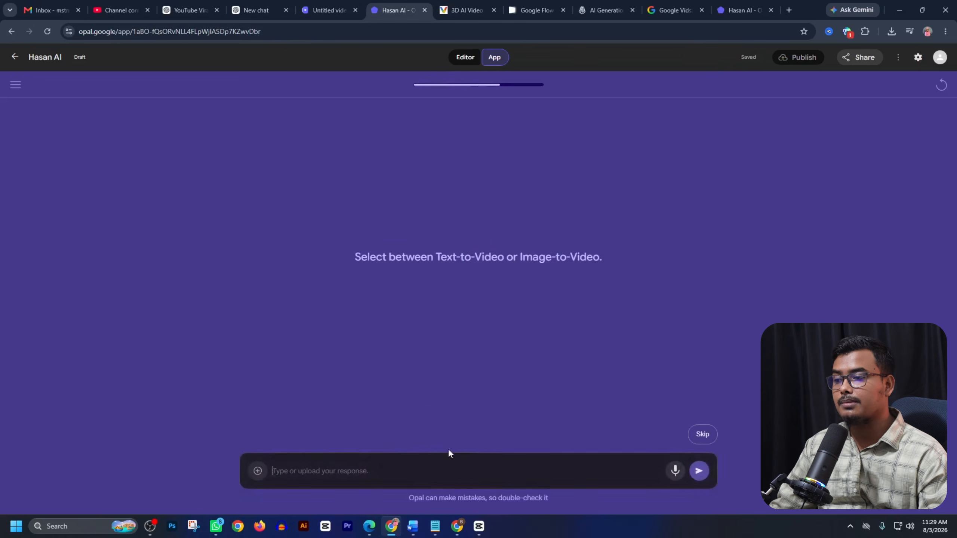
{"action": "left_click_drag", "start_coordinate": [331, 260], "coordinate": [494, 259]}
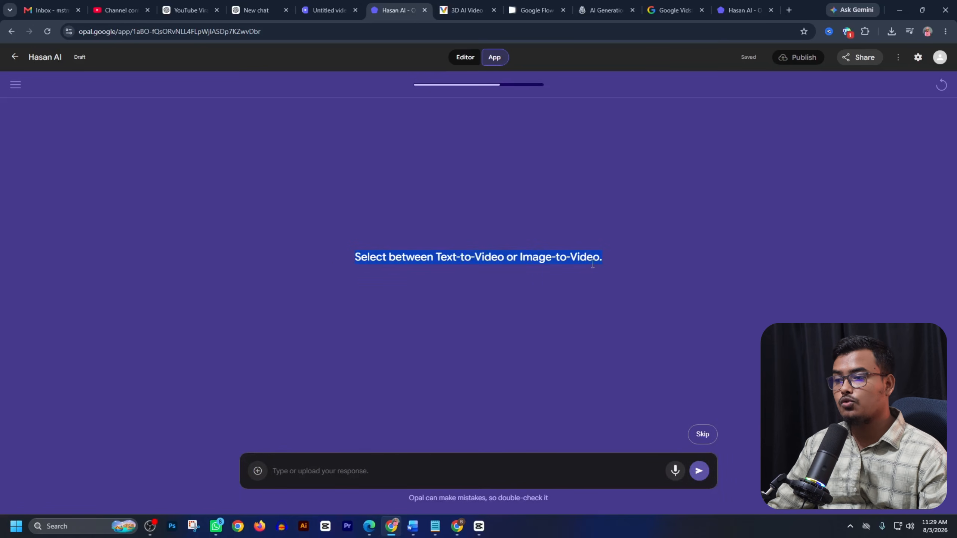
Step: Examine the attachment options for the response, including uploading from the device, and leave without choosing a file
{"action": "left_click", "coordinate": [316, 470]}
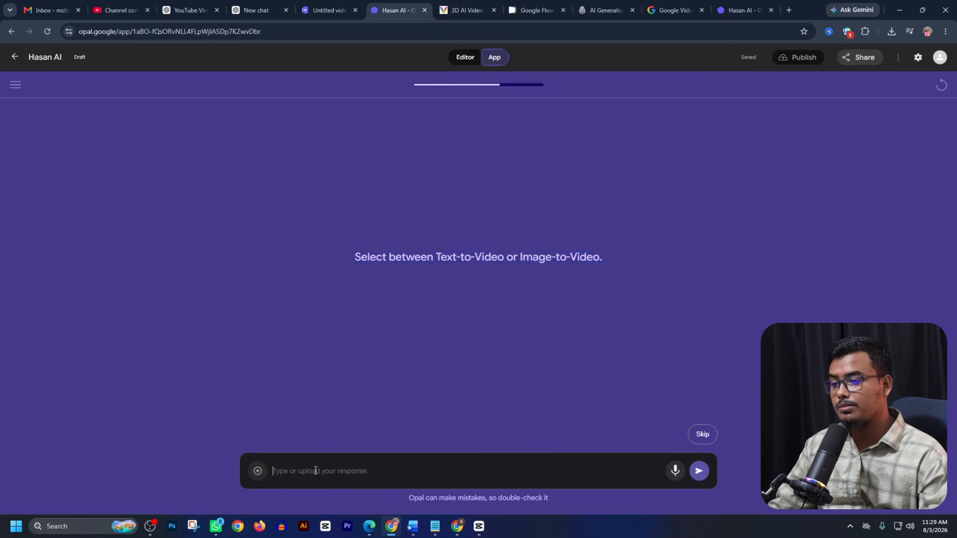
{"action": "left_click", "coordinate": [256, 475]}
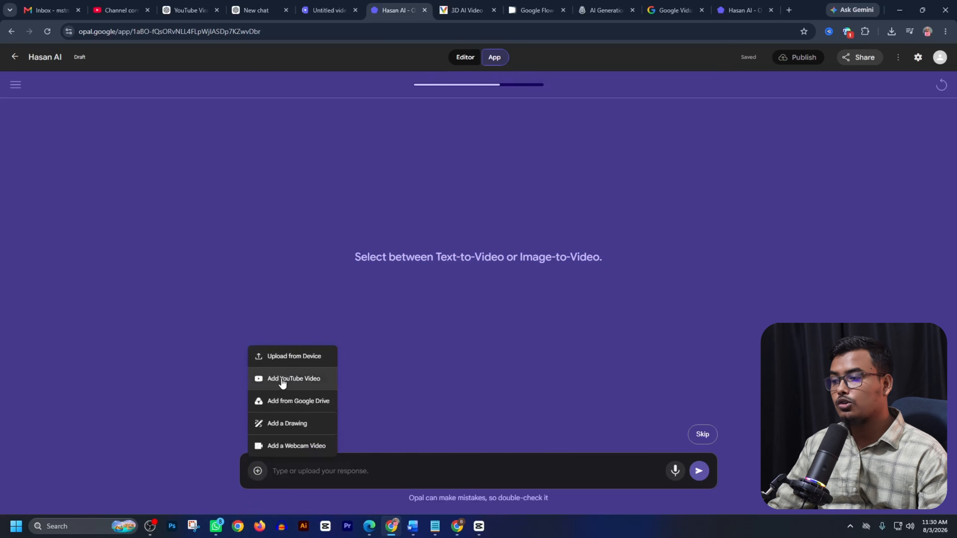
{"action": "left_click", "coordinate": [302, 356]}
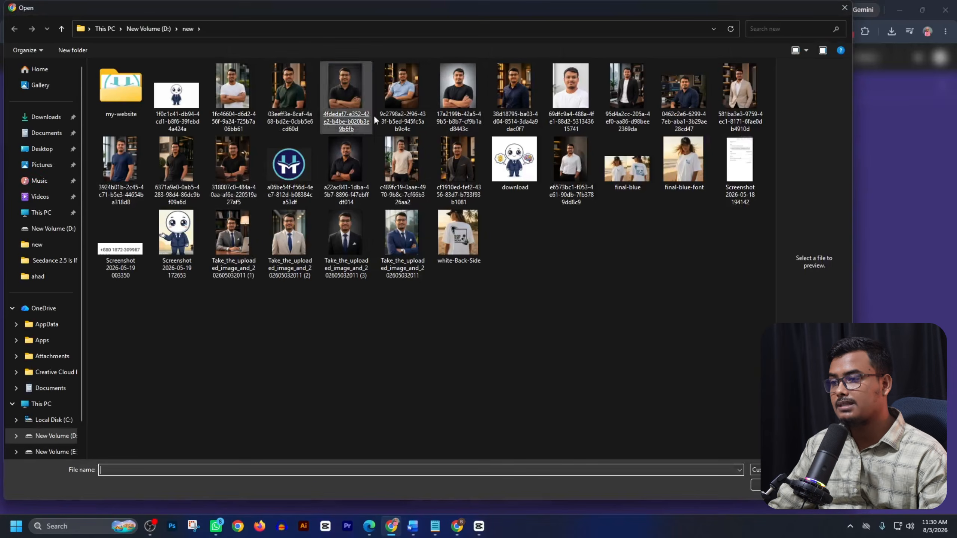
{"action": "key", "text": "Escape"}
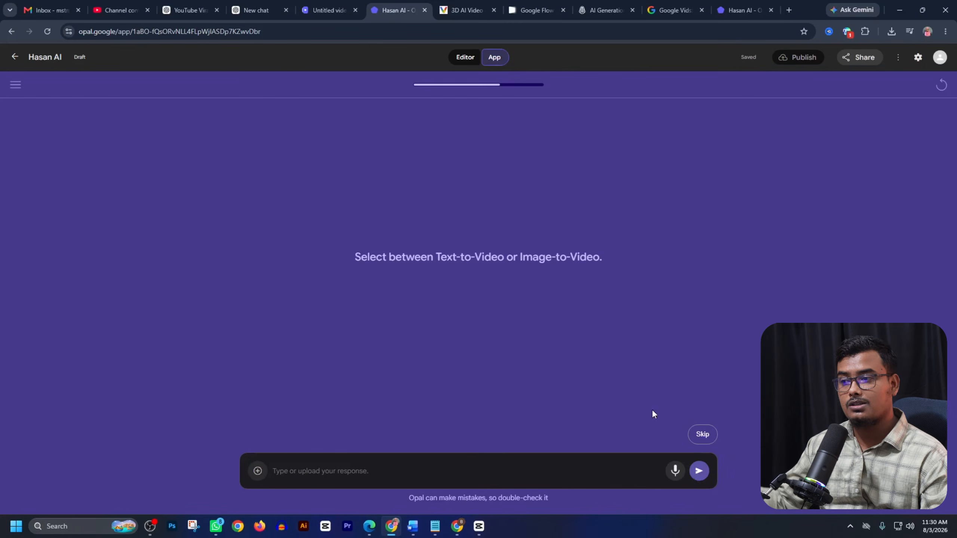
Step: Skip the generation mode question and submit the copied Bengali cartoon prompt as the video description
{"action": "left_click", "coordinate": [703, 434]}
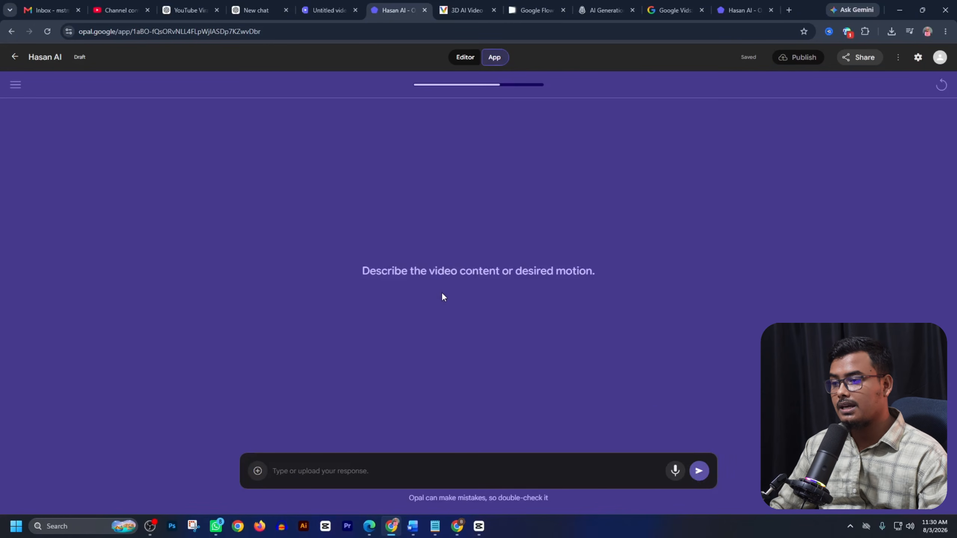
{"action": "left_click", "coordinate": [338, 471]}
{"action": "type", "text": "AUDIO: Clear Bengali dialogue, separate and consistent voices for both characters, funny reaction sound, light playful background music, birds chirping softly. No subtitles, no text, no logo, no watermark, no overlapping dialogue."}
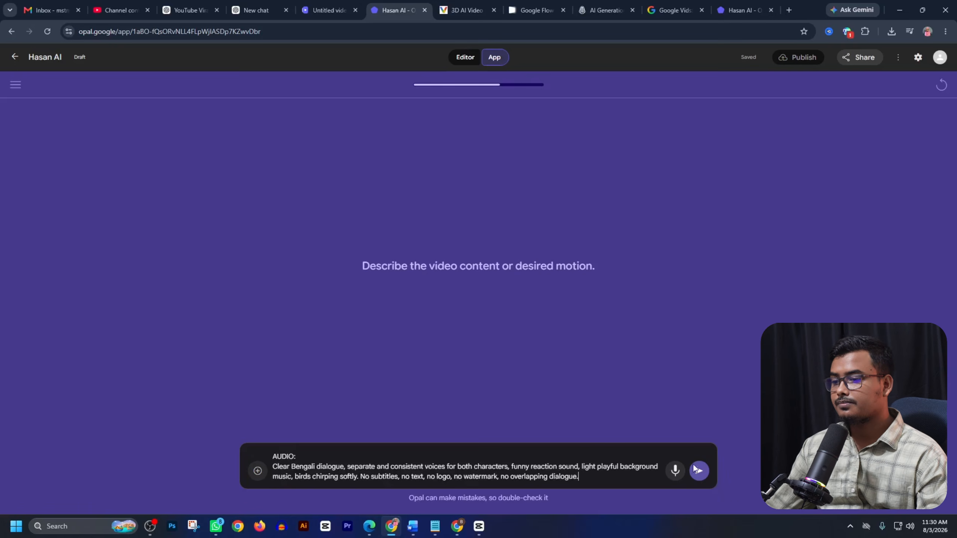
{"action": "left_click", "coordinate": [699, 471]}
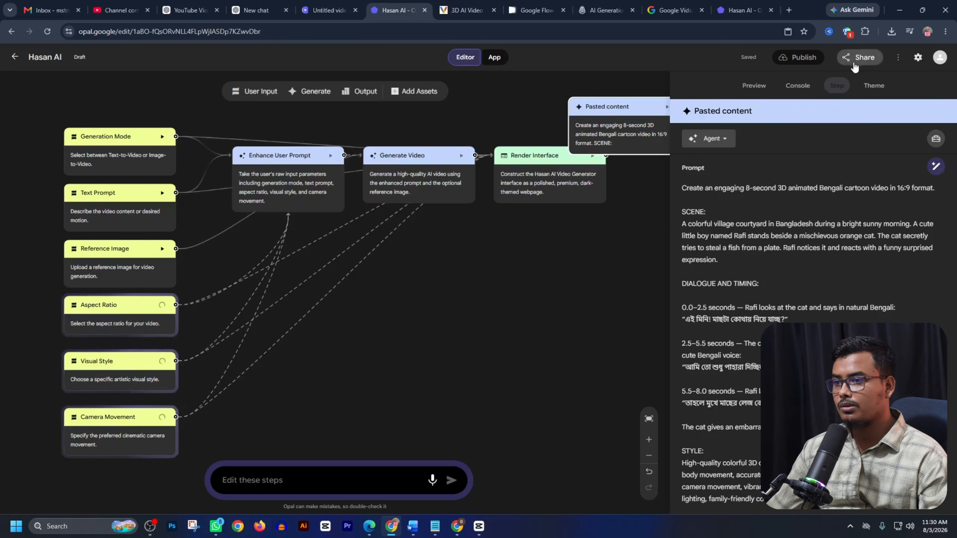
Step: Go back to the app view, restart Hasan AI, and submit the Bengali cartoon prompt as the generation mode answer
{"action": "left_click", "coordinate": [494, 57]}
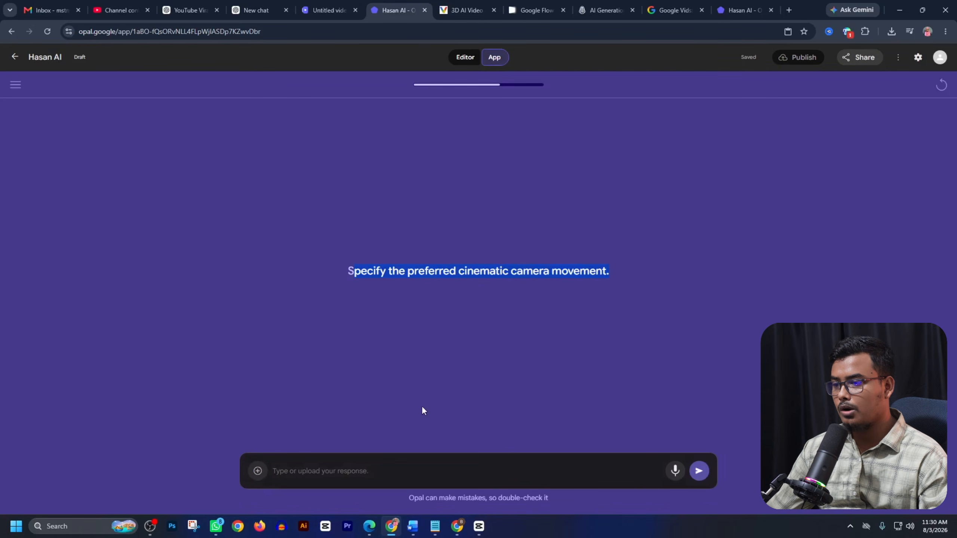
{"action": "left_click", "coordinate": [944, 89]}
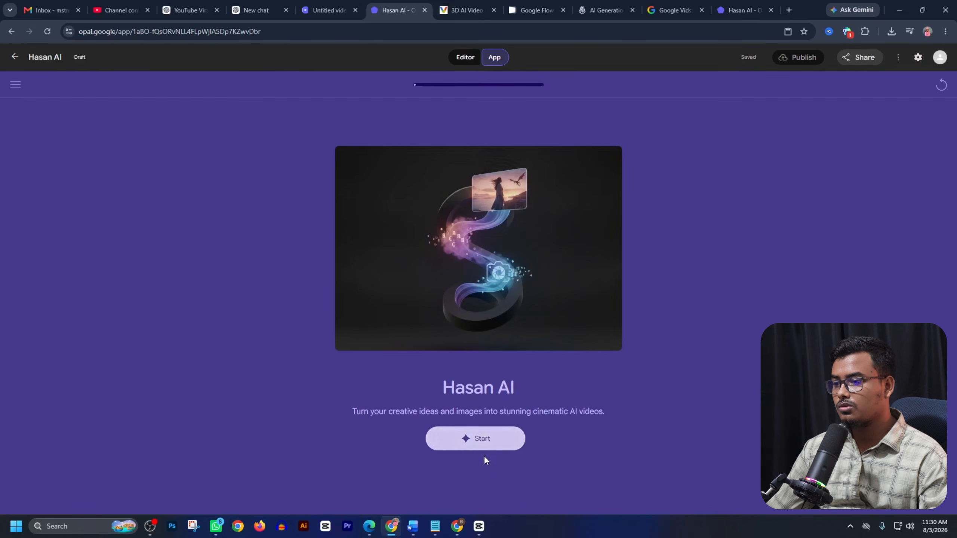
{"action": "left_click", "coordinate": [482, 445]}
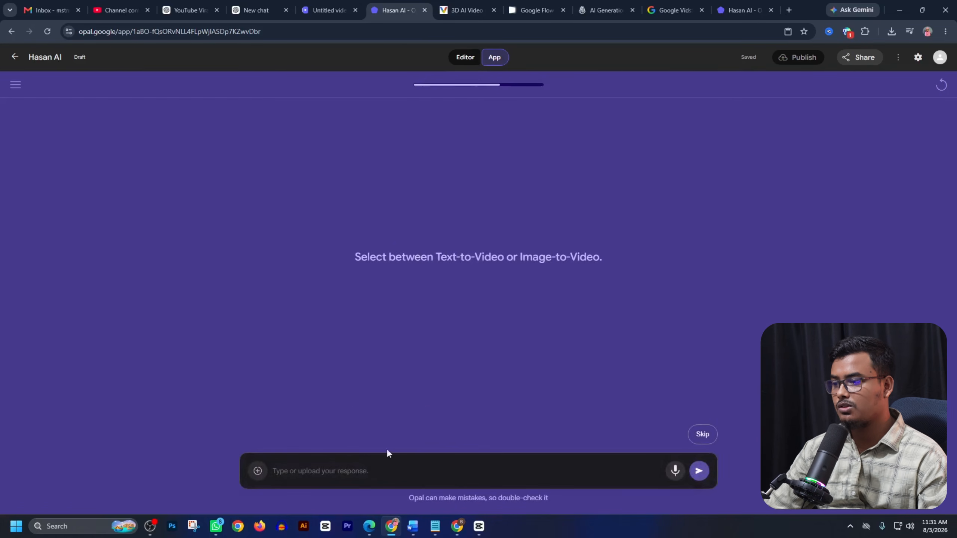
{"action": "type", "text": "AUDIO: Clear Bengali dialogue, separate and consistent voices for both characters, funny reaction sound, light playful background music, birds chirping softly. No subtitles, no text, no logo, no watermark, no overlapping dialogue."}
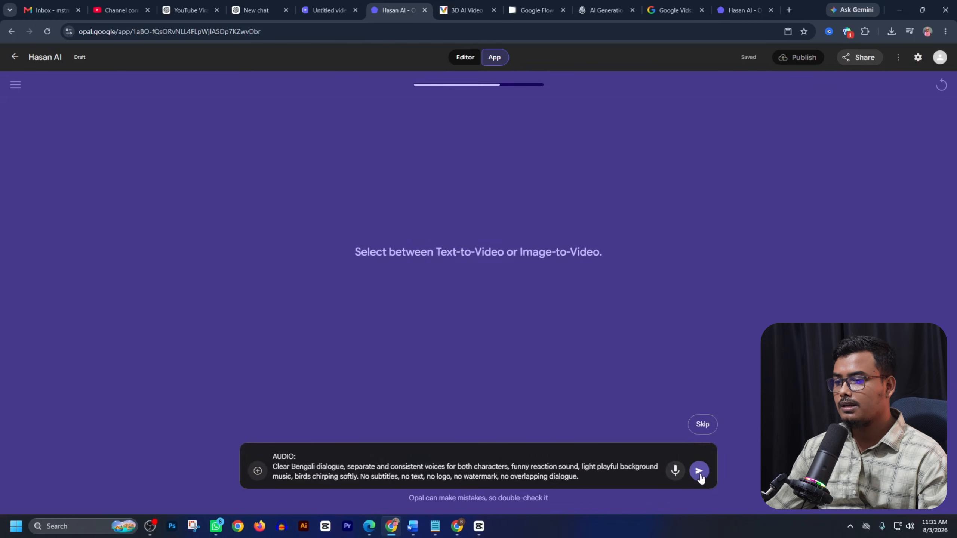
{"action": "left_click", "coordinate": [700, 473]}
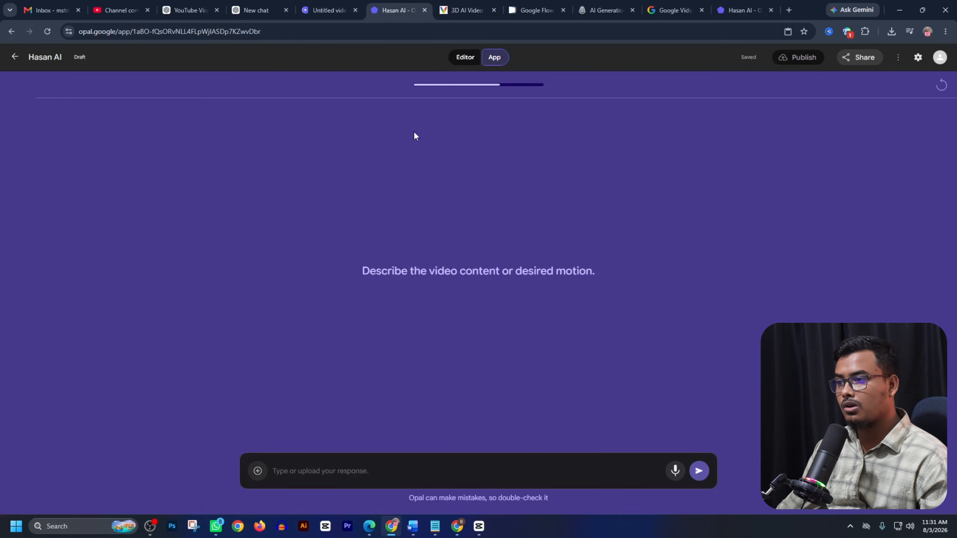
Step: Return to the workflow editor and examine the prompt of the Render Interface step
{"action": "left_click", "coordinate": [464, 56]}
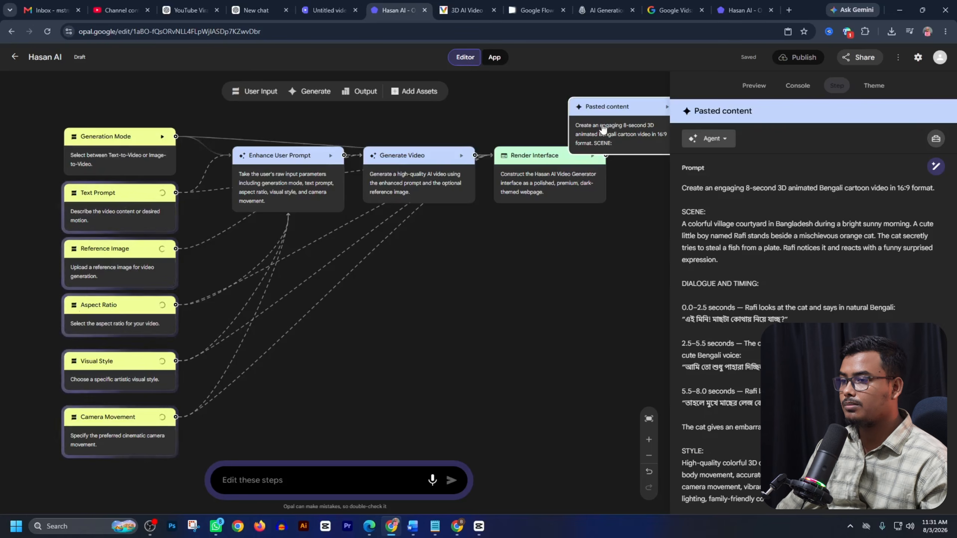
{"action": "left_click", "coordinate": [601, 186]}
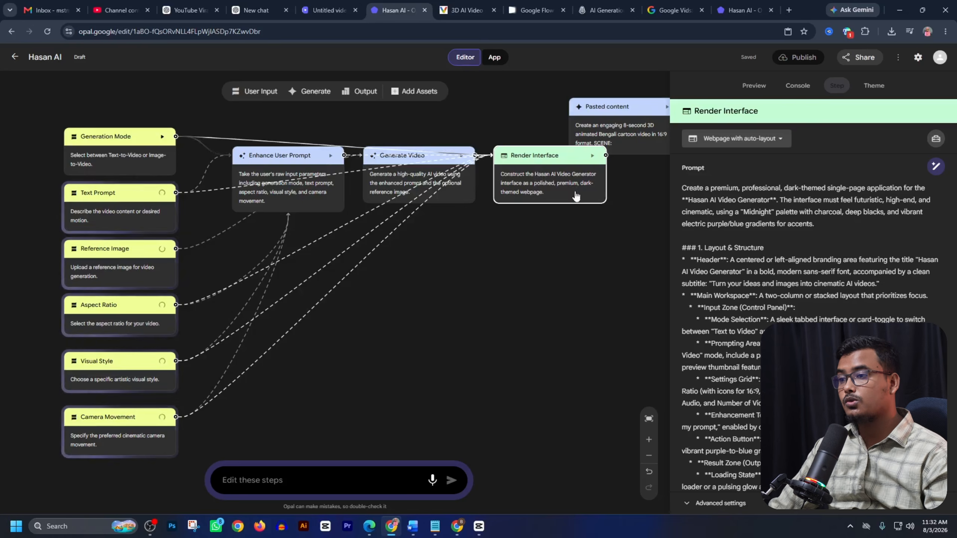
{"action": "scroll", "coordinate": [913, 194], "scroll_direction": "down", "scroll_amount": 6}
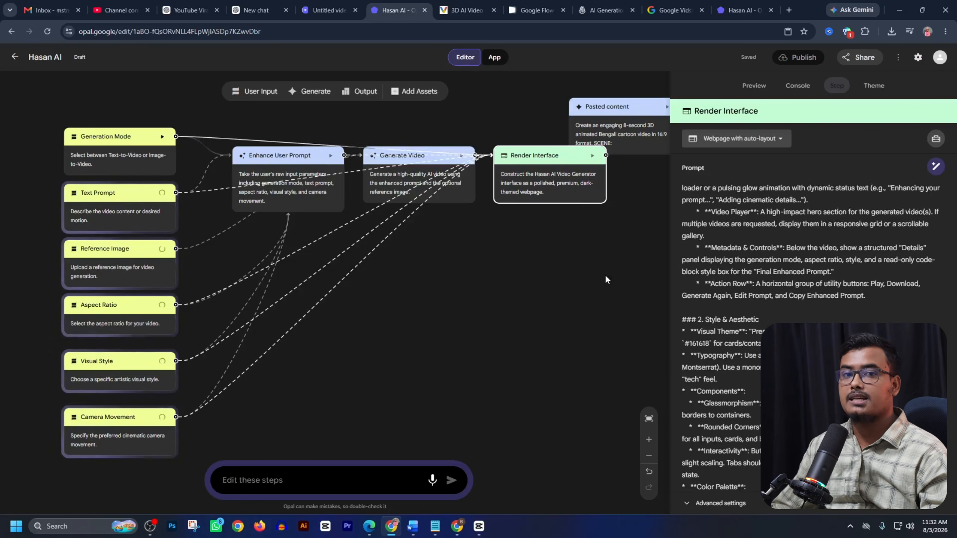
Step: Switch to VEOaifree's AI 3D Video Generator and paste the Bengali cartoon prompt into its prompt field
{"action": "left_click", "coordinate": [454, 12]}
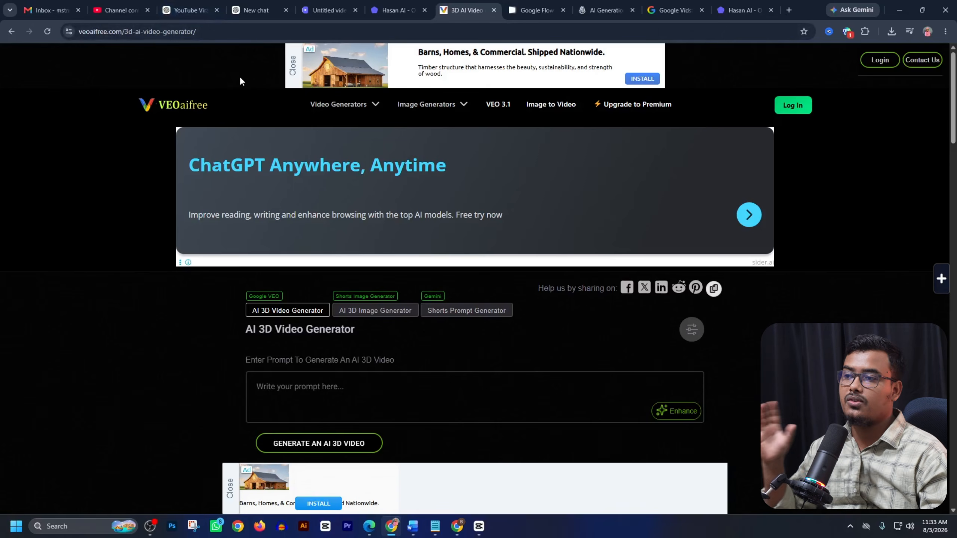
{"action": "scroll", "coordinate": [311, 285], "scroll_direction": "down", "scroll_amount": 2}
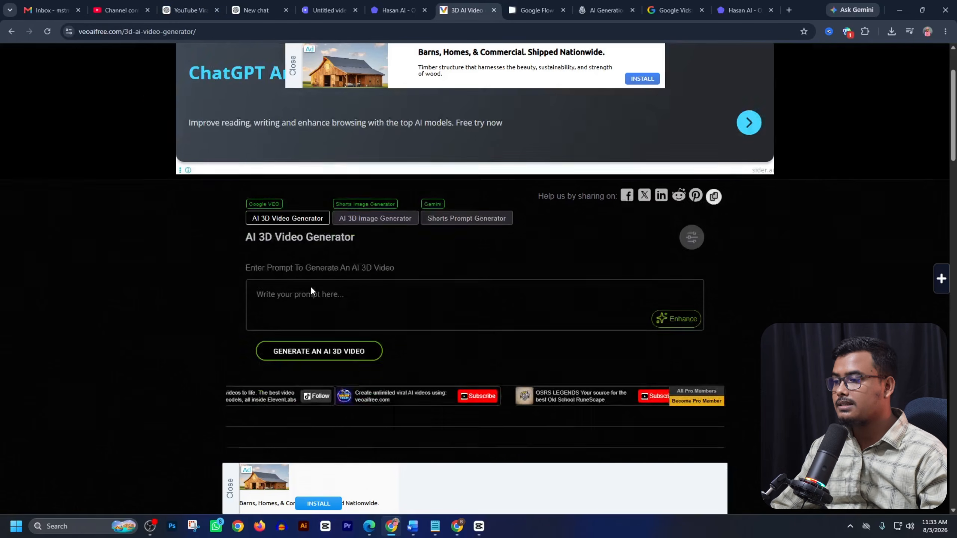
{"action": "scroll", "coordinate": [311, 285], "scroll_direction": "up", "scroll_amount": 2}
{"action": "left_click", "coordinate": [377, 106]}
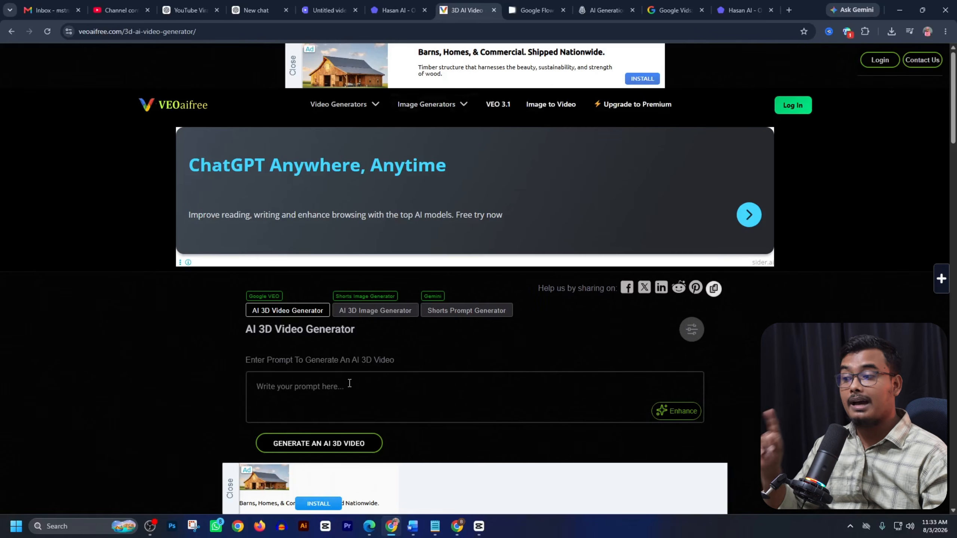
{"action": "left_click", "coordinate": [349, 383]}
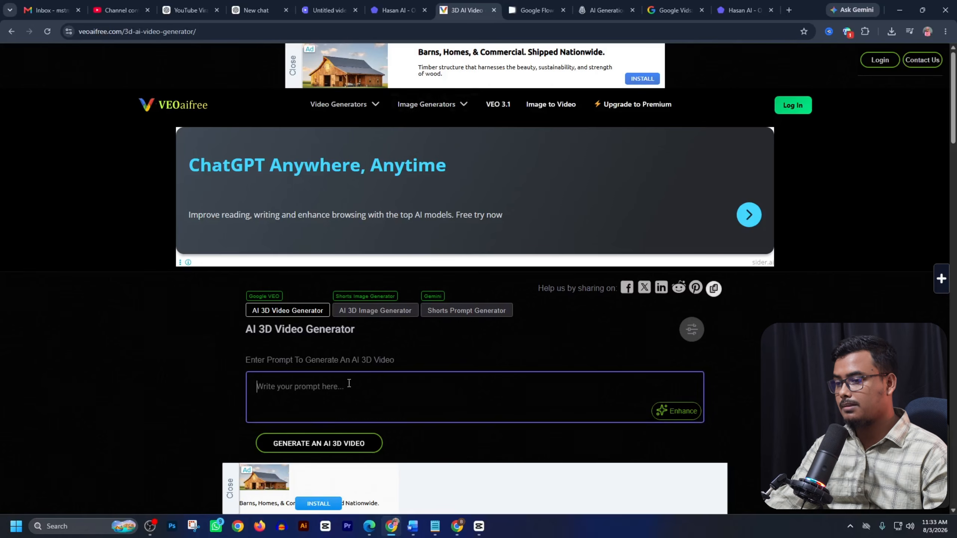
{"action": "key", "text": "ctrl+v"}
Step: Request generation of the AI 3D video and dismiss the premium access offer
{"action": "scroll", "coordinate": [485, 345], "scroll_direction": "down", "scroll_amount": 5}
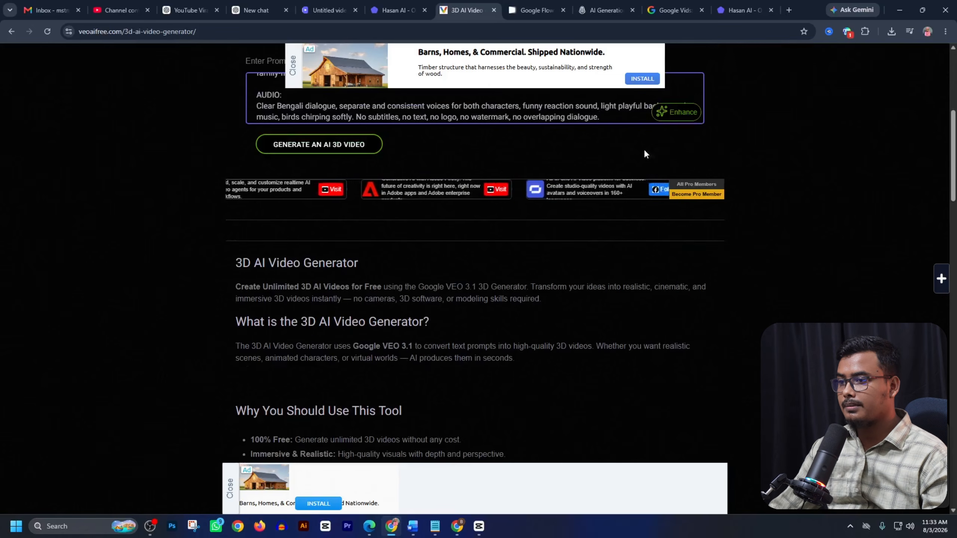
{"action": "left_click", "coordinate": [316, 149]}
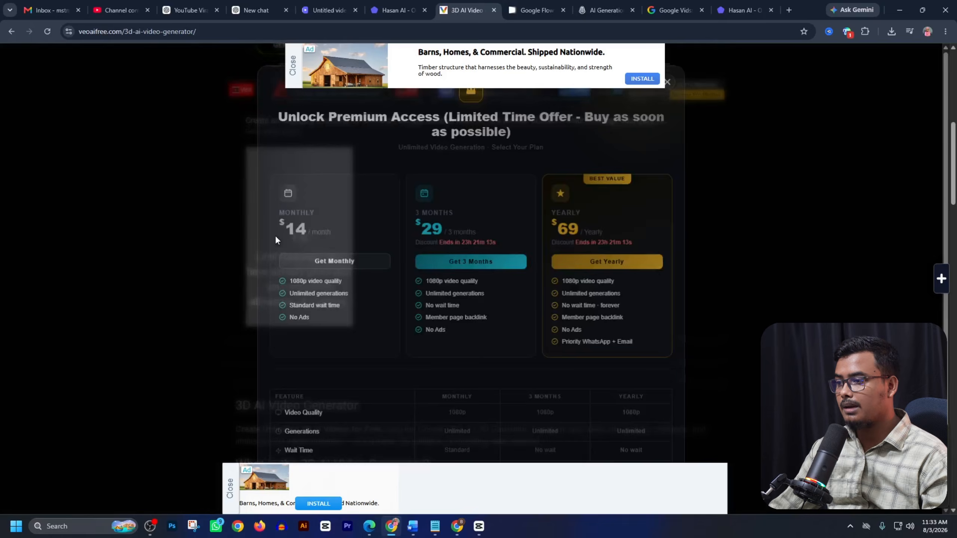
{"action": "left_click", "coordinate": [668, 80]}
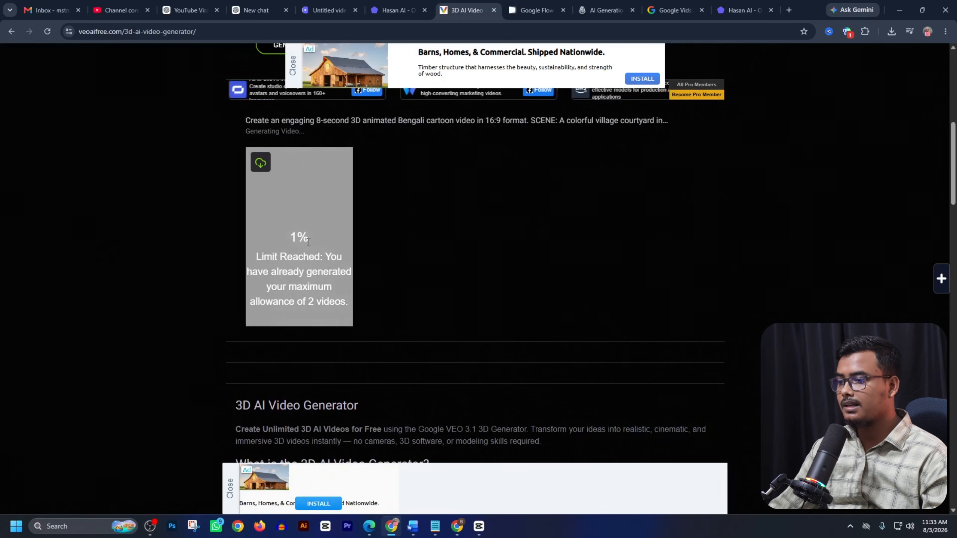
Step: Check the generation status of the Bengali cartoon video in VEOaifree
{"action": "mouse_move", "coordinate": [299, 249]}
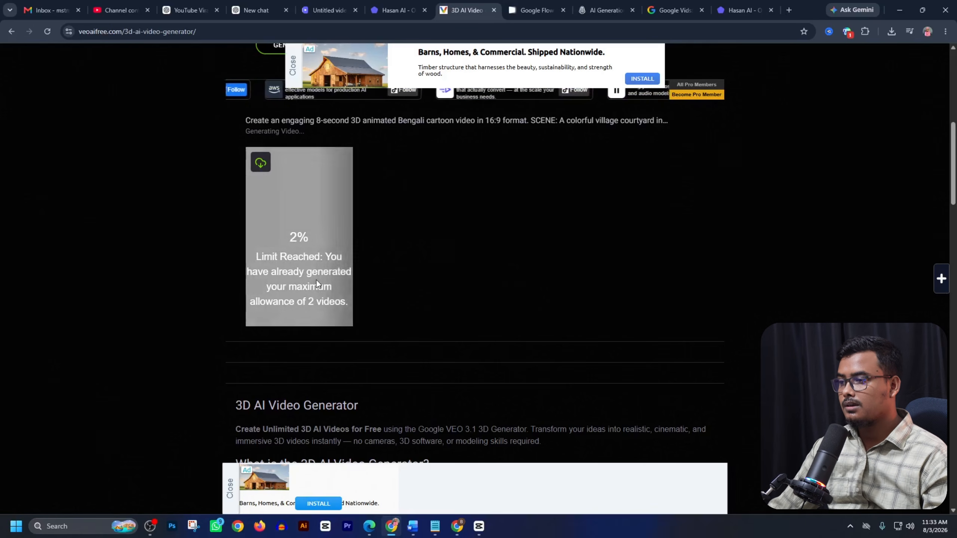
{"action": "scroll", "coordinate": [465, 236], "scroll_direction": "up", "scroll_amount": 4}
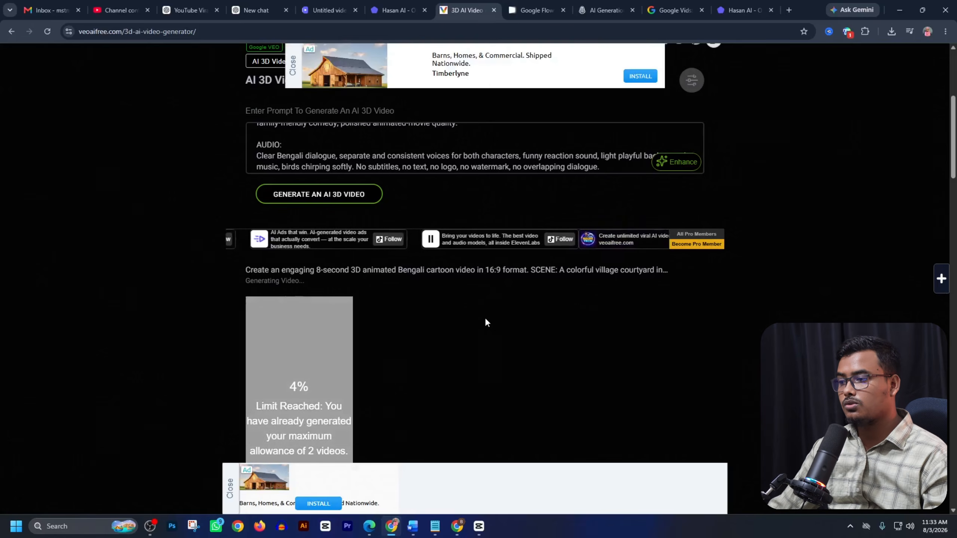
{"action": "scroll", "coordinate": [486, 321], "scroll_direction": "down", "scroll_amount": 3}
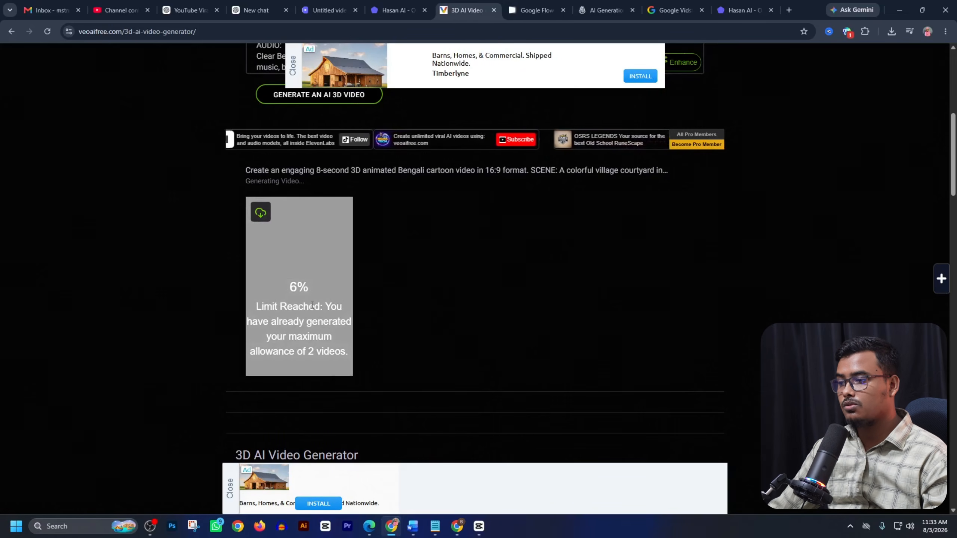
Step: Switch to the Hasan AI workflow in Opal and read the prompt of the Pasted content step
{"action": "key", "text": "ctrl+shift+Tab"}
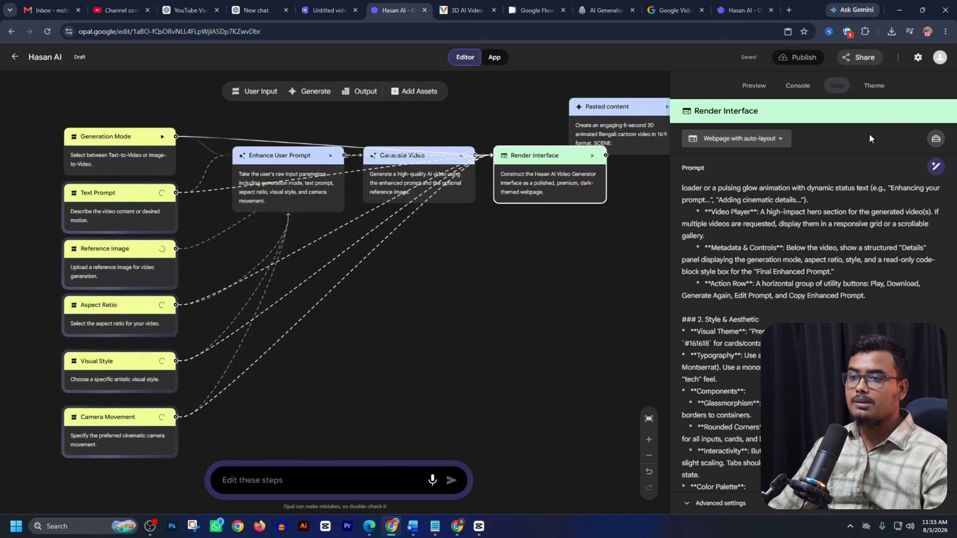
{"action": "left_click", "coordinate": [598, 116]}
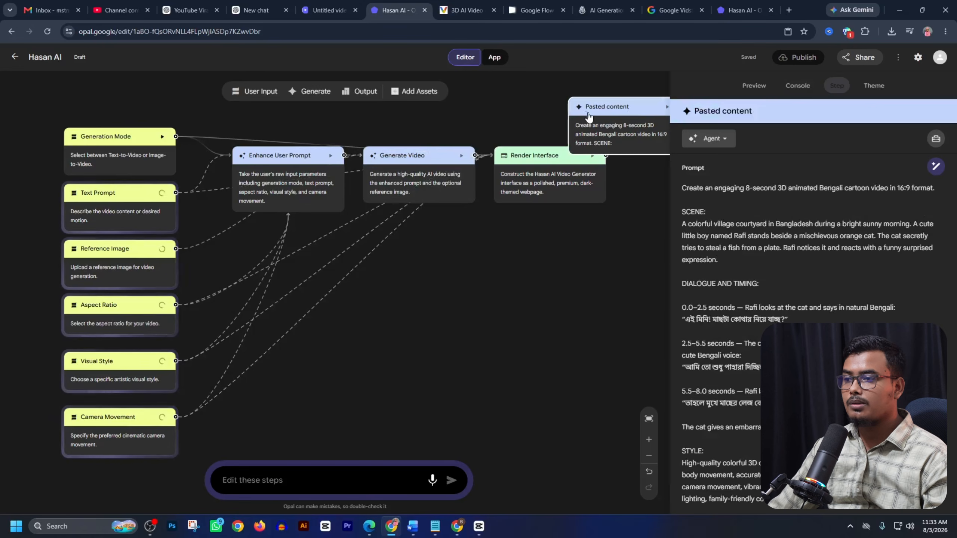
{"action": "scroll", "coordinate": [774, 249], "scroll_direction": "down", "scroll_amount": 1}
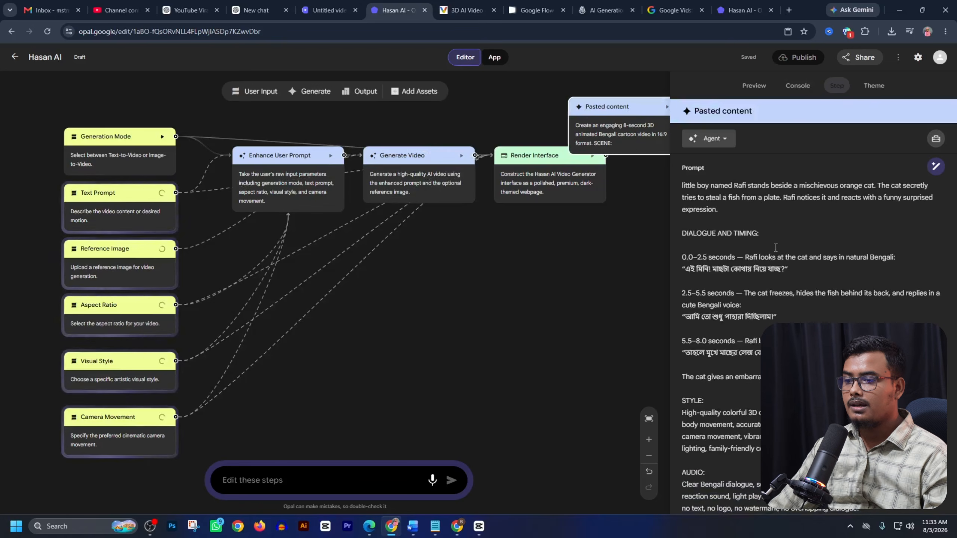
{"action": "scroll", "coordinate": [774, 249], "scroll_direction": "up", "scroll_amount": 3}
Step: Compare the generation results of the cartoon prompt in Google Vids, the Hasan AI app and VEOaifree
{"action": "left_click", "coordinate": [454, 8]}
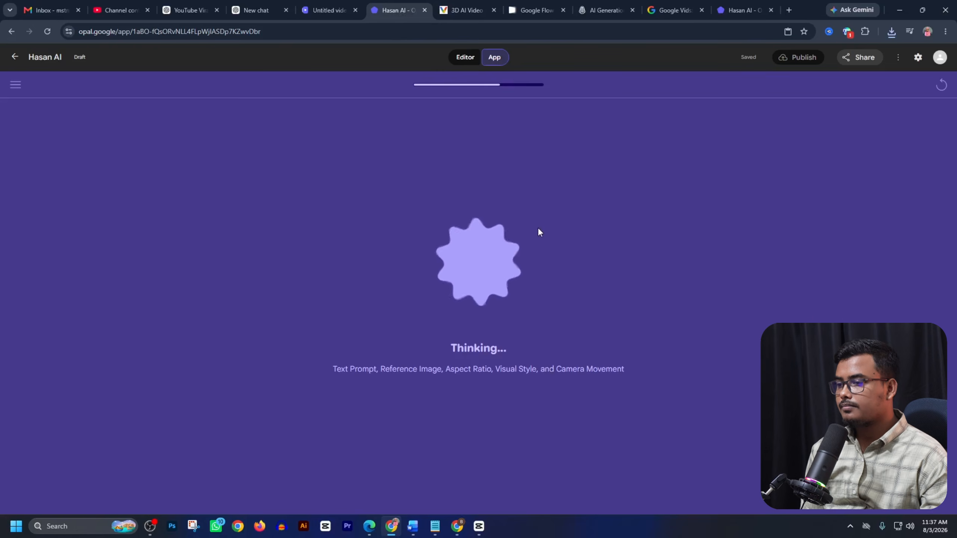
{"action": "left_click", "coordinate": [316, 5]}
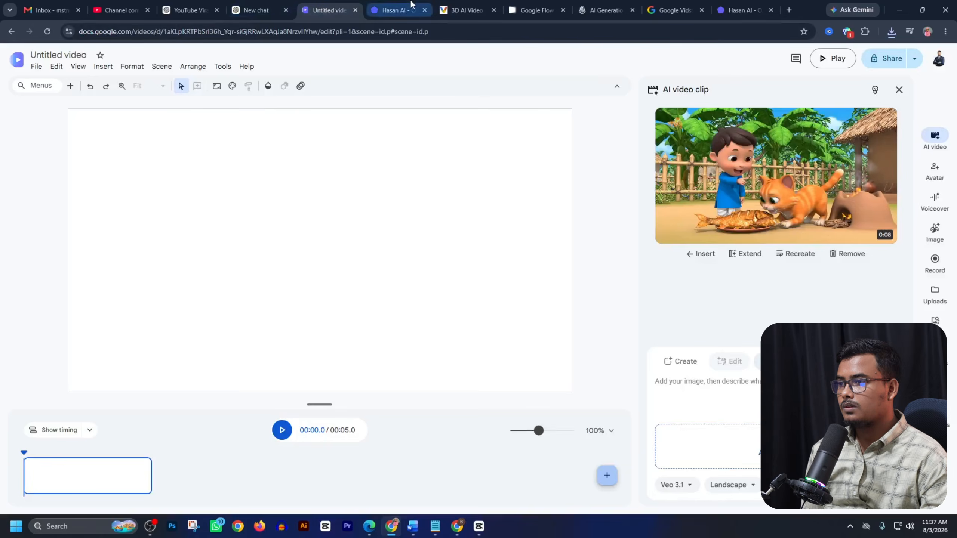
{"action": "left_click", "coordinate": [413, 6]}
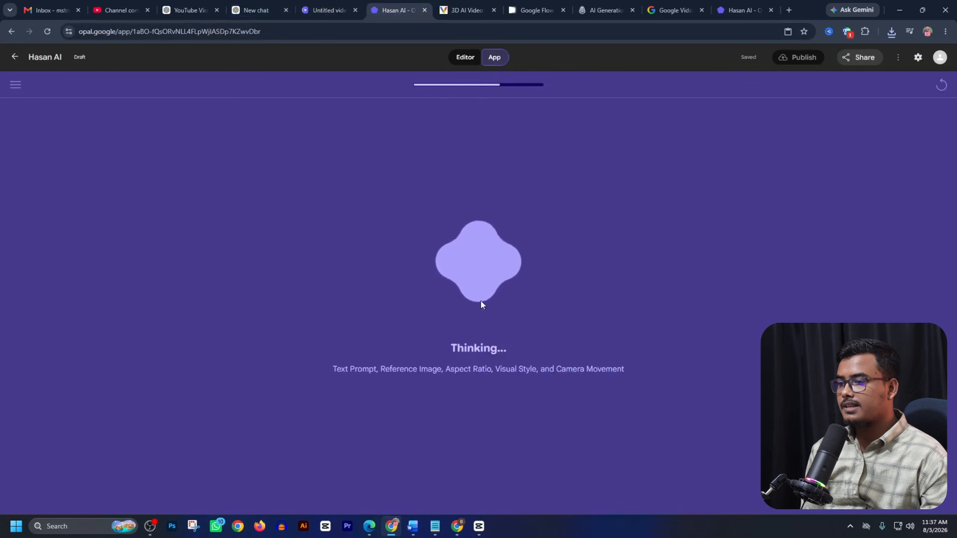
{"action": "left_click", "coordinate": [466, 10]}
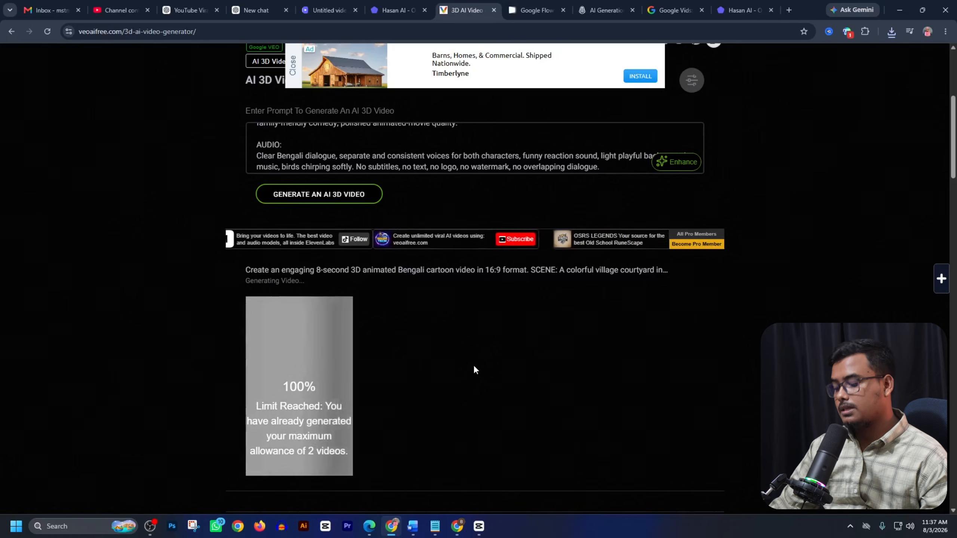
Step: Switch to the Google Flow project and check the account's daily credit allowance
{"action": "left_click", "coordinate": [521, 11]}
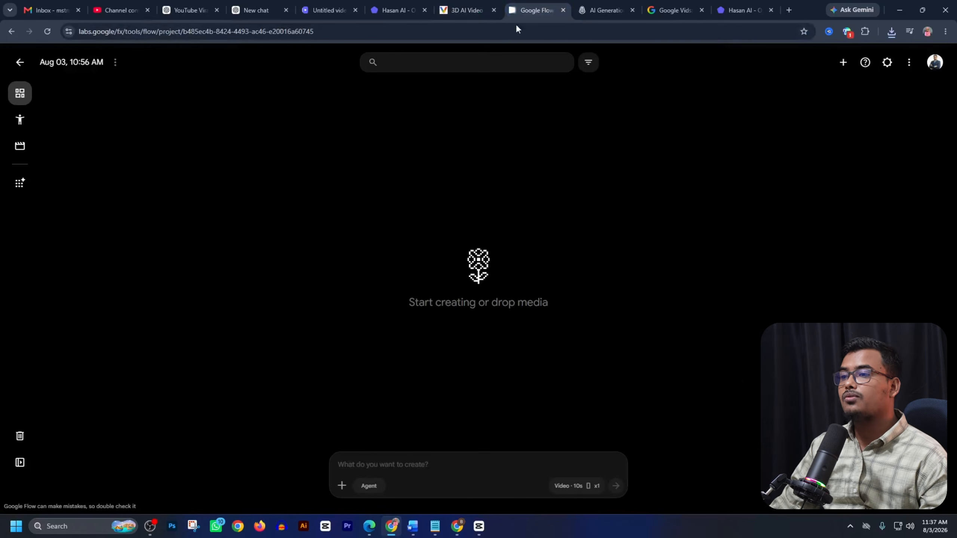
{"action": "left_click", "coordinate": [937, 66]}
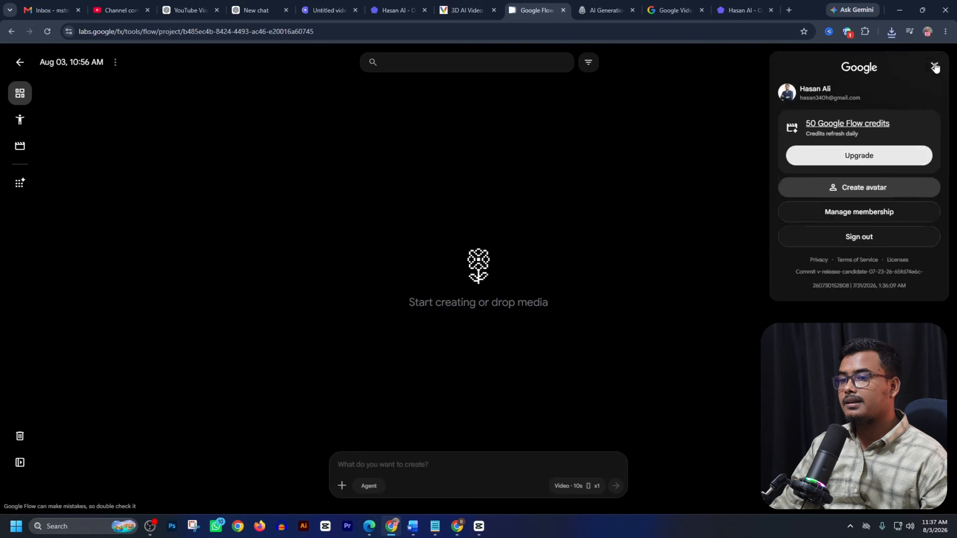
{"action": "left_click_drag", "start_coordinate": [808, 121], "coordinate": [906, 126]}
{"action": "left_click", "coordinate": [594, 226]}
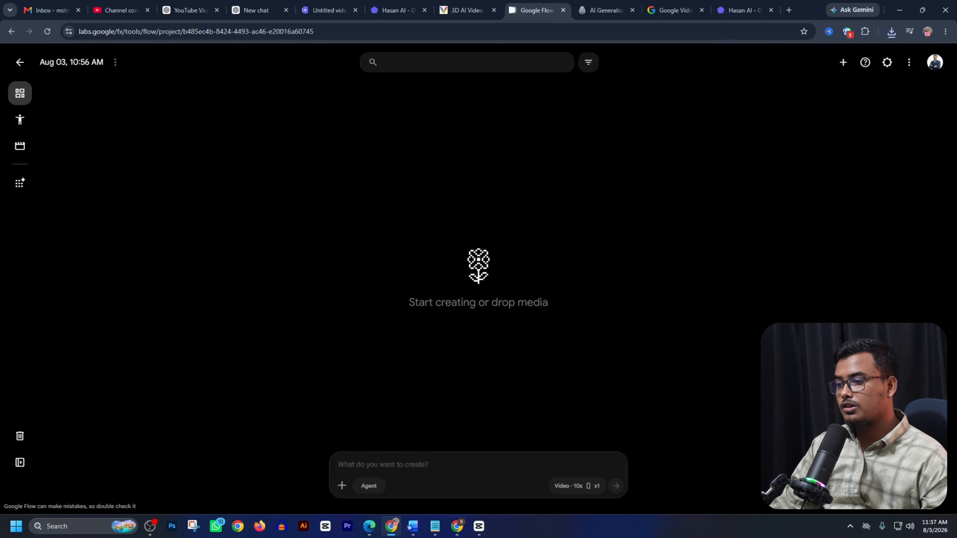
Step: Paste the Bengali cartoon prompt into Google Flow and generate a 10-second video from it
{"action": "right_click", "coordinate": [413, 464]}
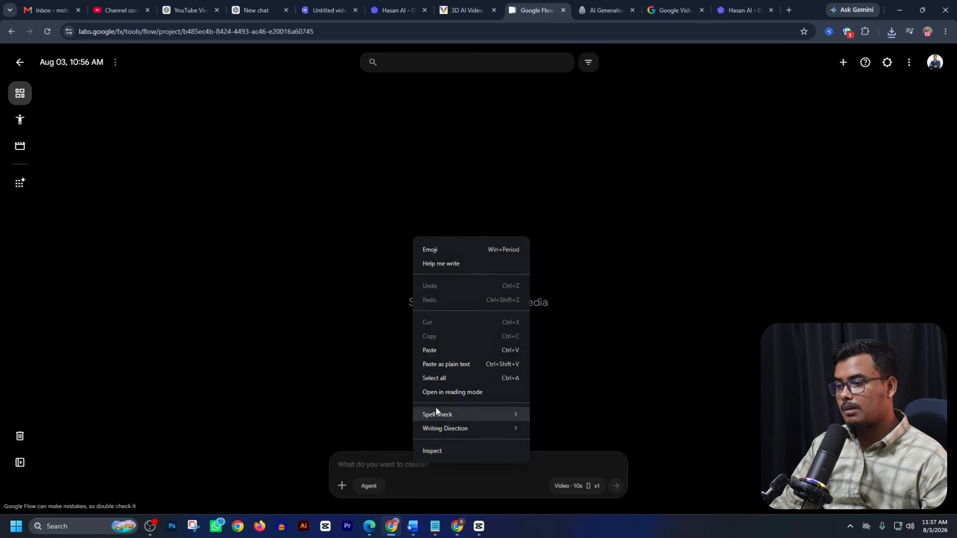
{"action": "left_click", "coordinate": [440, 356]}
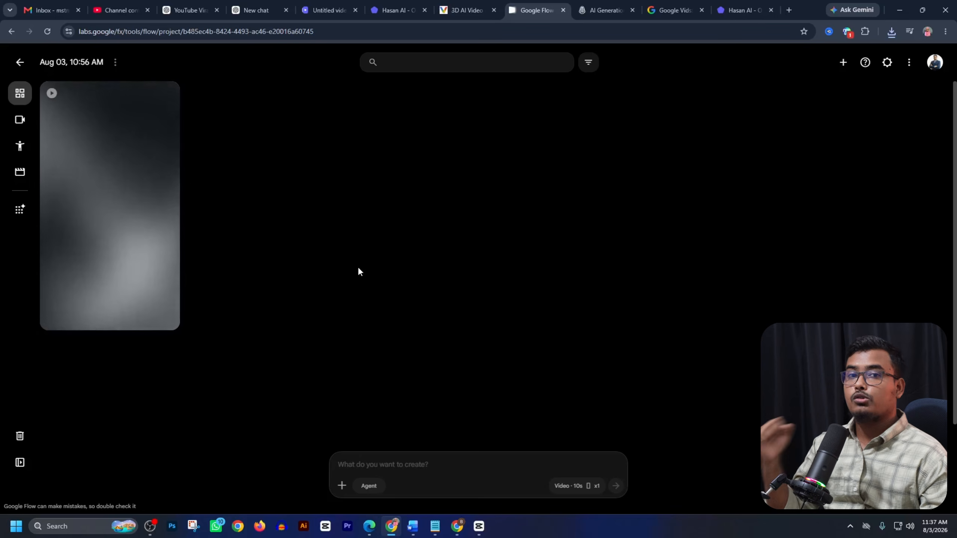
Step: Check the generation progress in the Hasan AI app, VEOaifree and Google Flow
{"action": "left_click", "coordinate": [396, 10]}
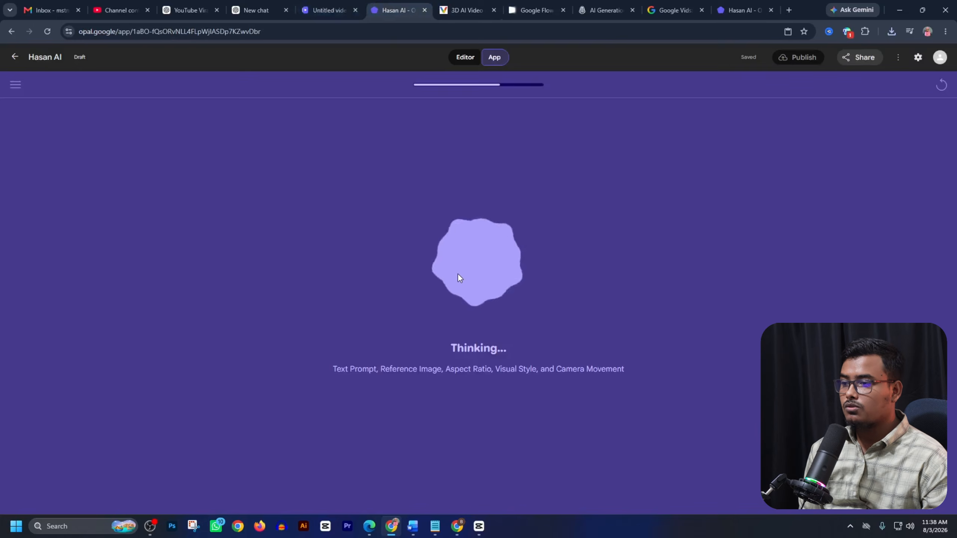
{"action": "left_click", "coordinate": [459, 15]}
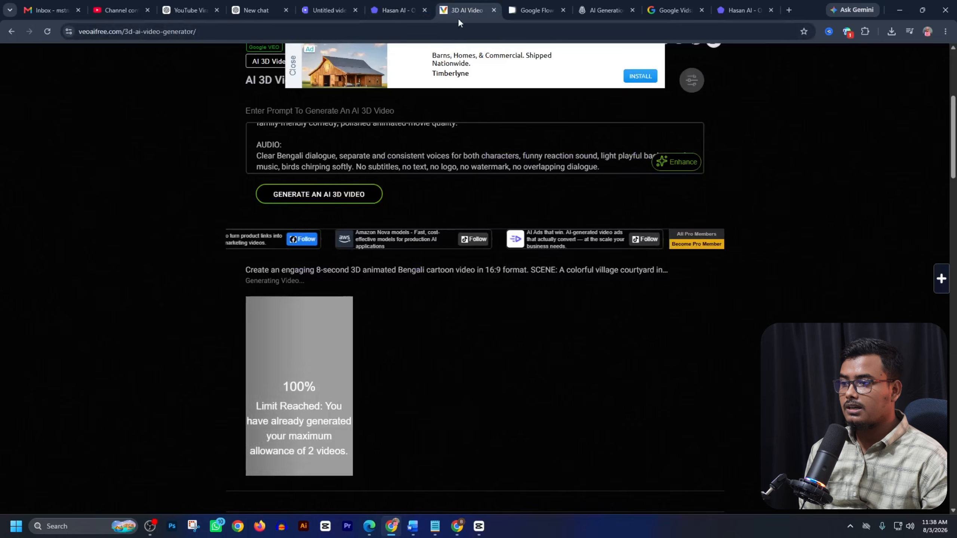
{"action": "left_click", "coordinate": [530, 11]}
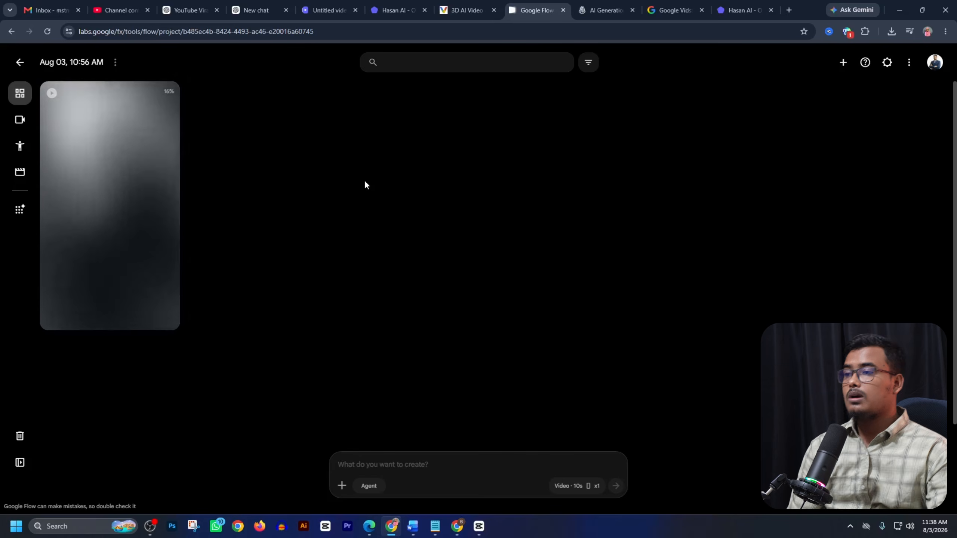
{"action": "left_click", "coordinate": [414, 9]}
{"action": "left_click", "coordinate": [451, 5]}
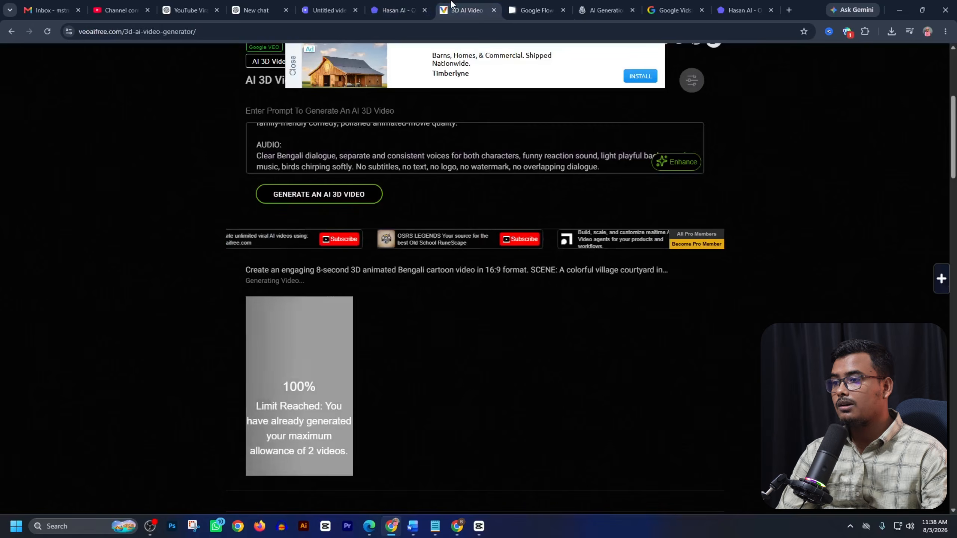
{"action": "left_click", "coordinate": [537, 8]}
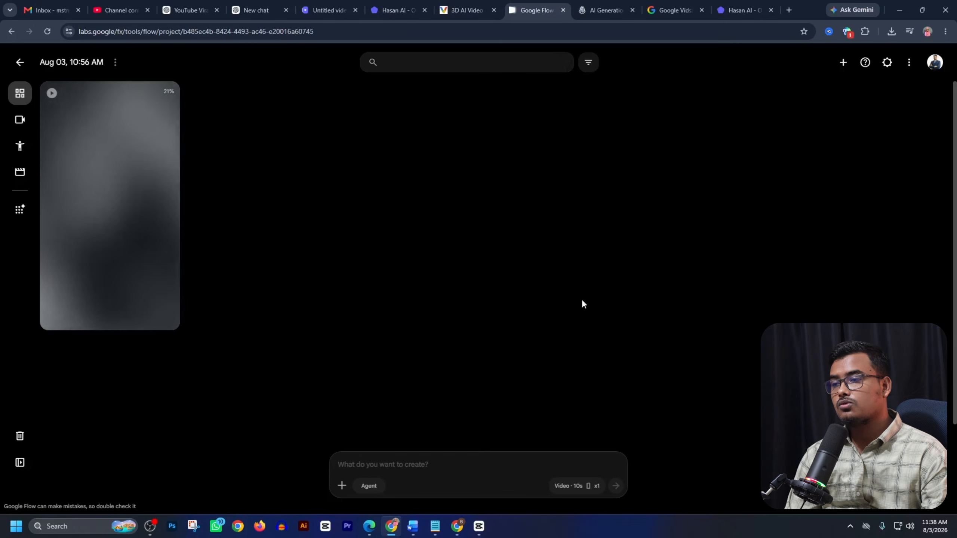
Step: Switch to Leonardo.Ai, dismiss the Canva benefit notice, and reopen the video generator from the home page
{"action": "left_click", "coordinate": [605, 10]}
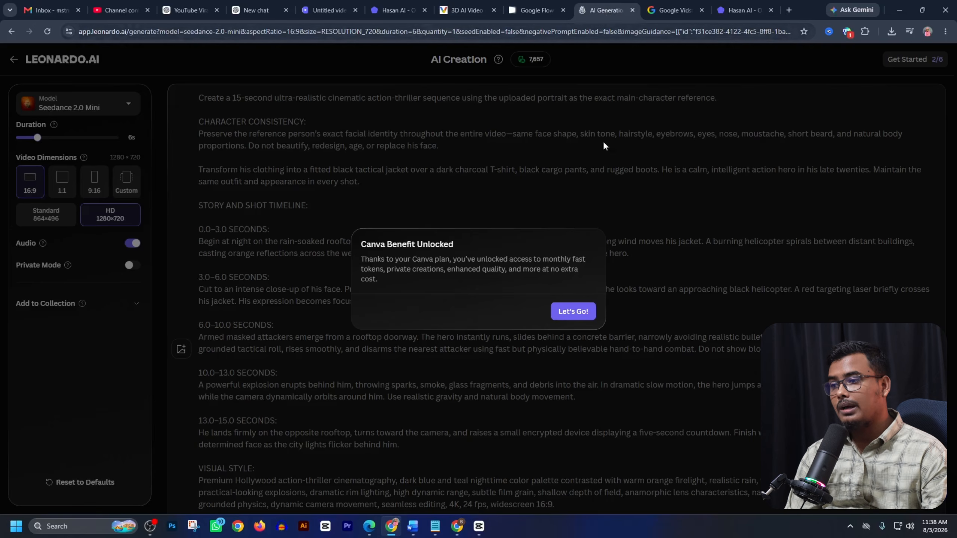
{"action": "left_click", "coordinate": [577, 311]}
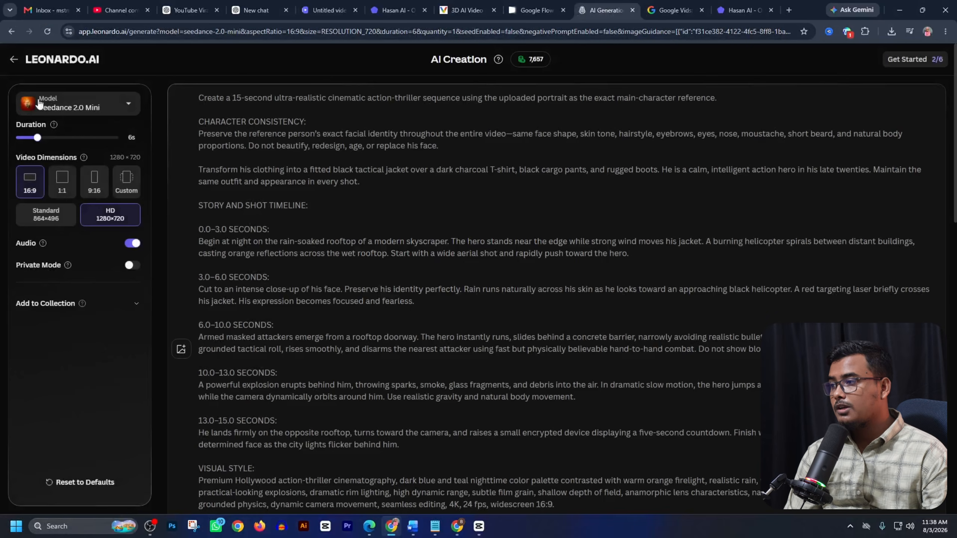
{"action": "left_click", "coordinate": [14, 60]}
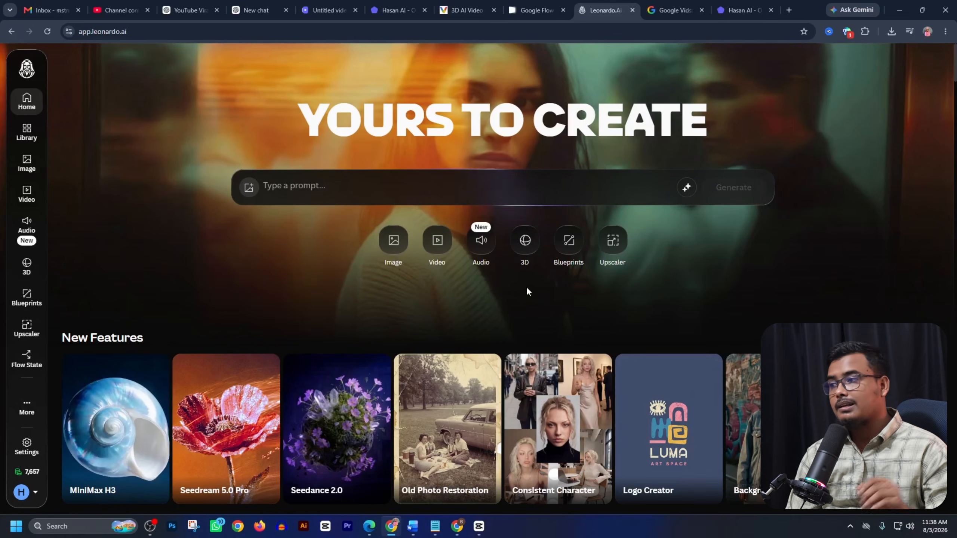
{"action": "left_click", "coordinate": [22, 199]}
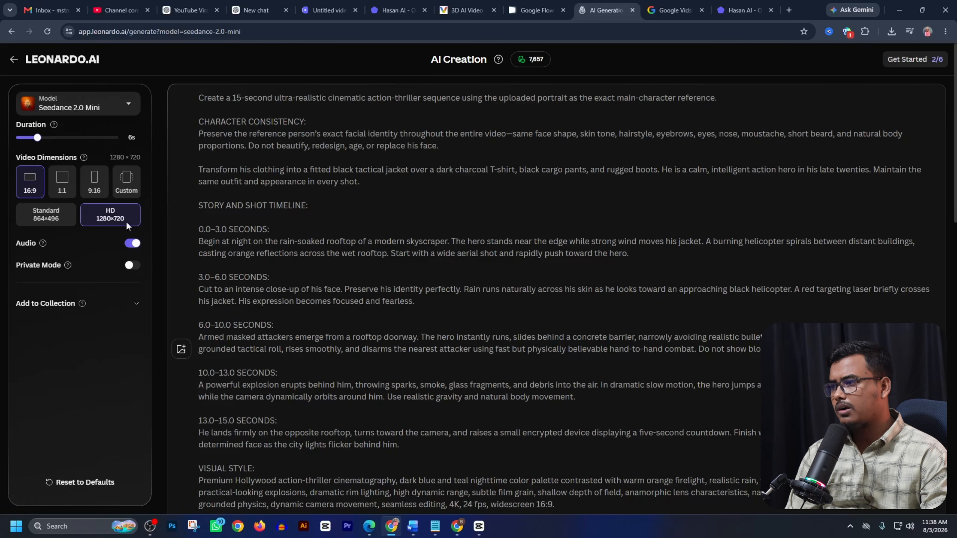
Step: Browse the video models offered in Leonardo.Ai and highlight the account's token balance
{"action": "left_click", "coordinate": [91, 112]}
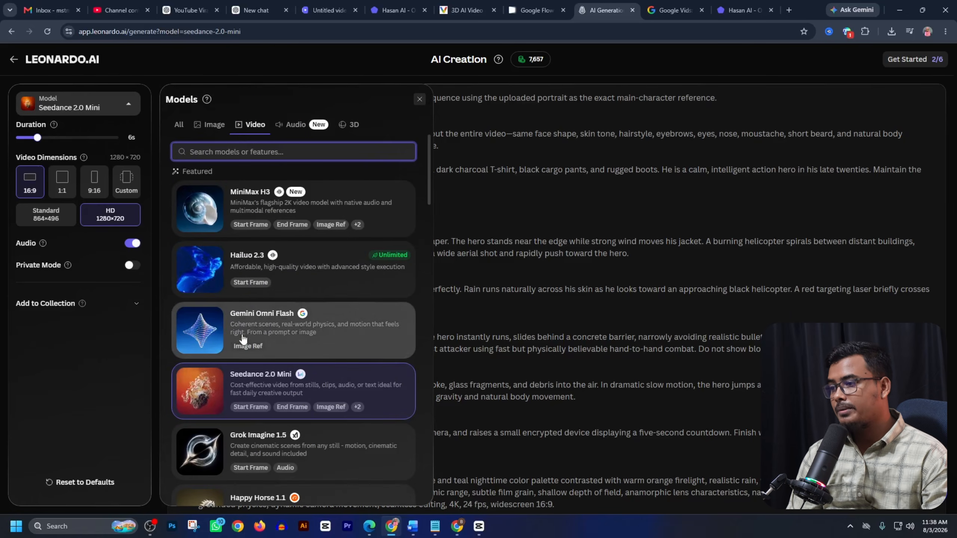
{"action": "scroll", "coordinate": [331, 332], "scroll_direction": "down", "scroll_amount": 3}
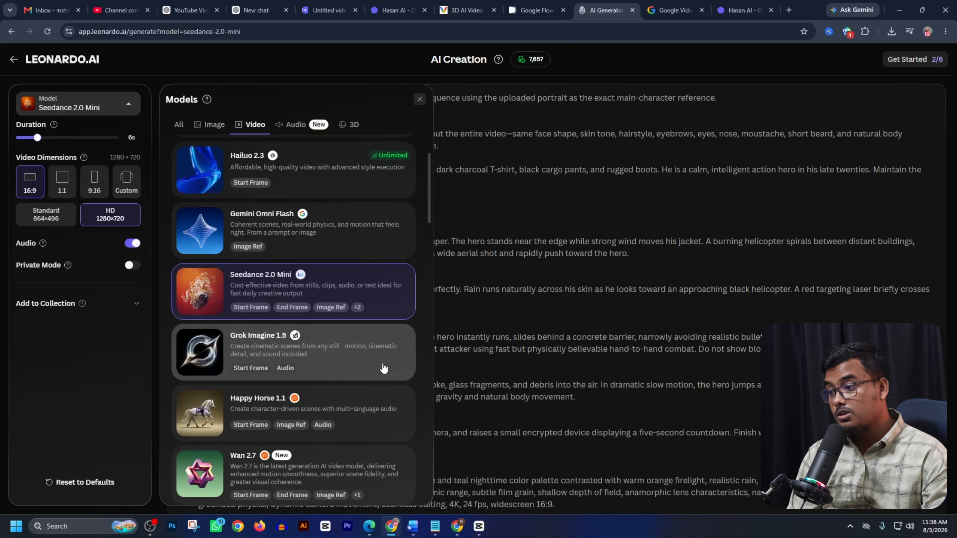
{"action": "scroll", "coordinate": [360, 369], "scroll_direction": "down", "scroll_amount": 20}
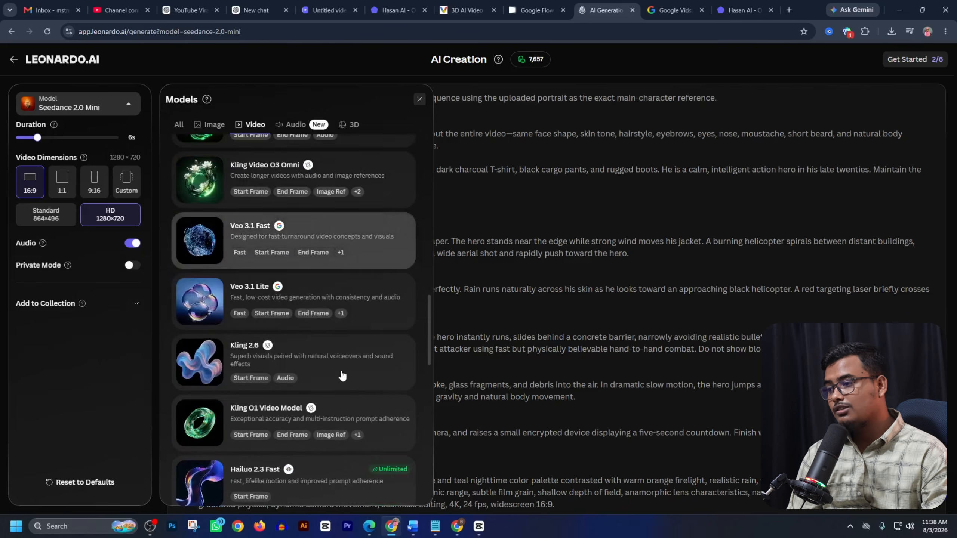
{"action": "scroll", "coordinate": [342, 376], "scroll_direction": "down", "scroll_amount": 10}
{"action": "scroll", "coordinate": [341, 376], "scroll_direction": "up", "scroll_amount": 15}
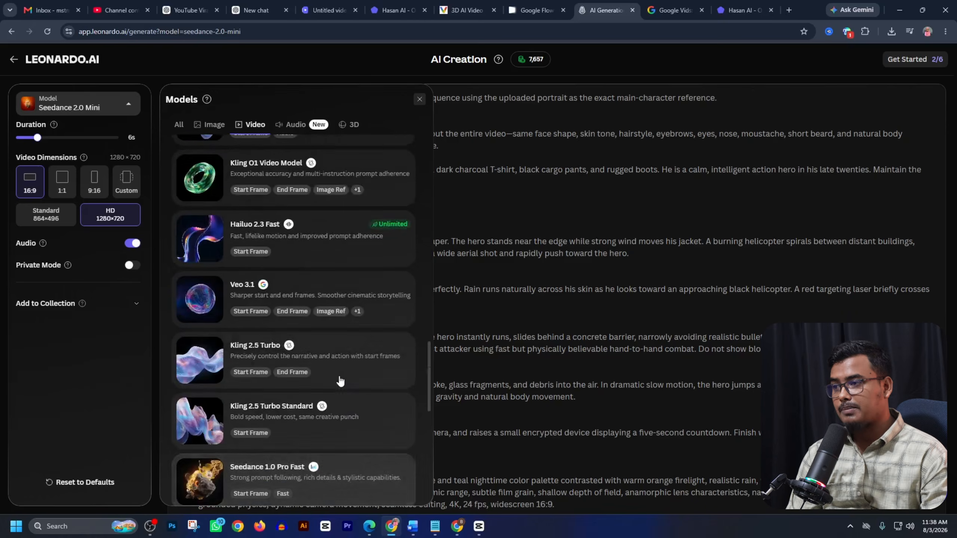
{"action": "scroll", "coordinate": [339, 379], "scroll_direction": "up", "scroll_amount": 10}
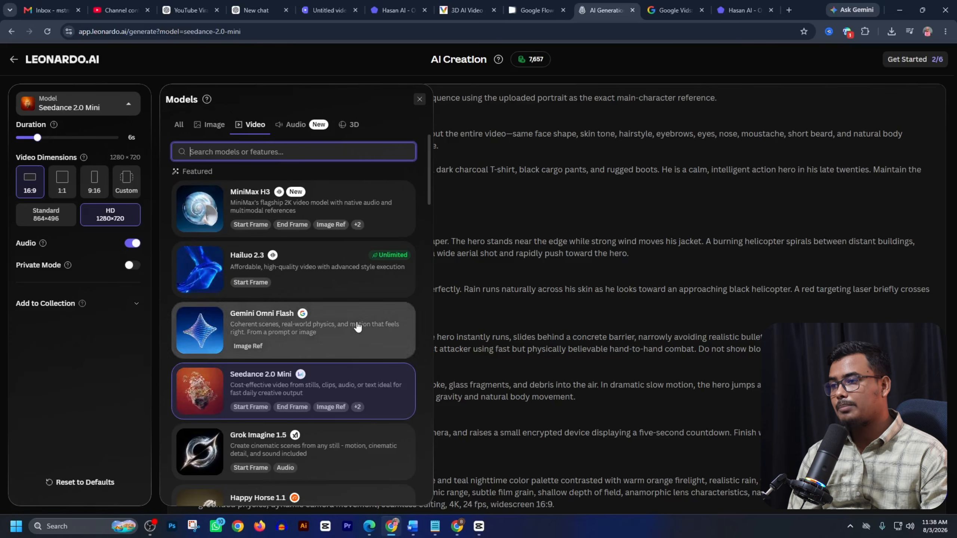
{"action": "double_click", "coordinate": [529, 59]}
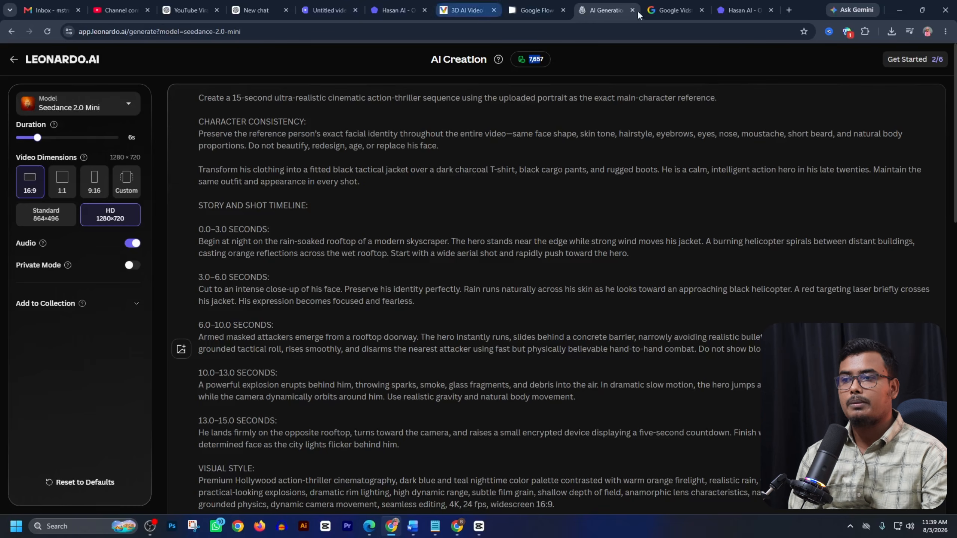
Step: Open the Canva home page in a new browser tab
{"action": "left_click", "coordinate": [790, 9]}
{"action": "left_click", "coordinate": [476, 194]}
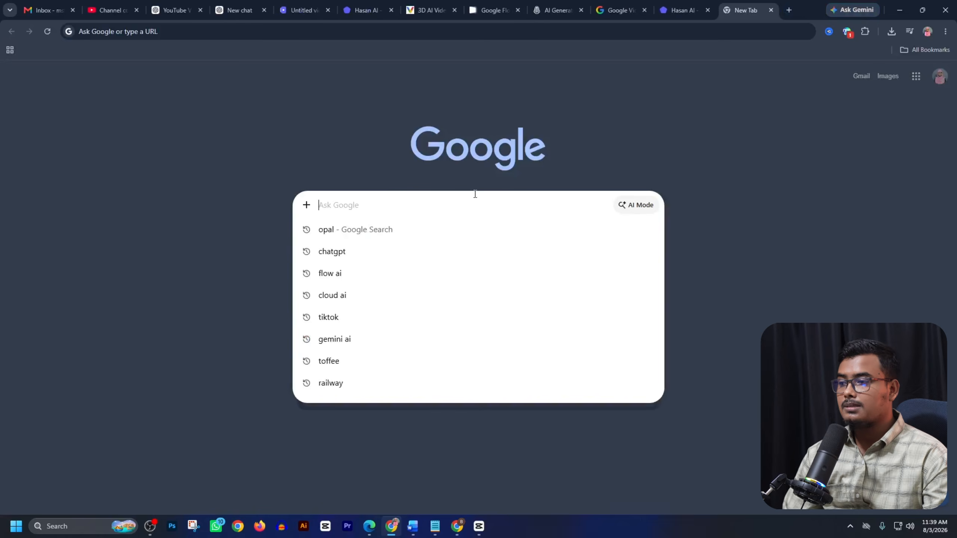
{"action": "type", "text": "canva"}
{"action": "key", "text": "Return"}
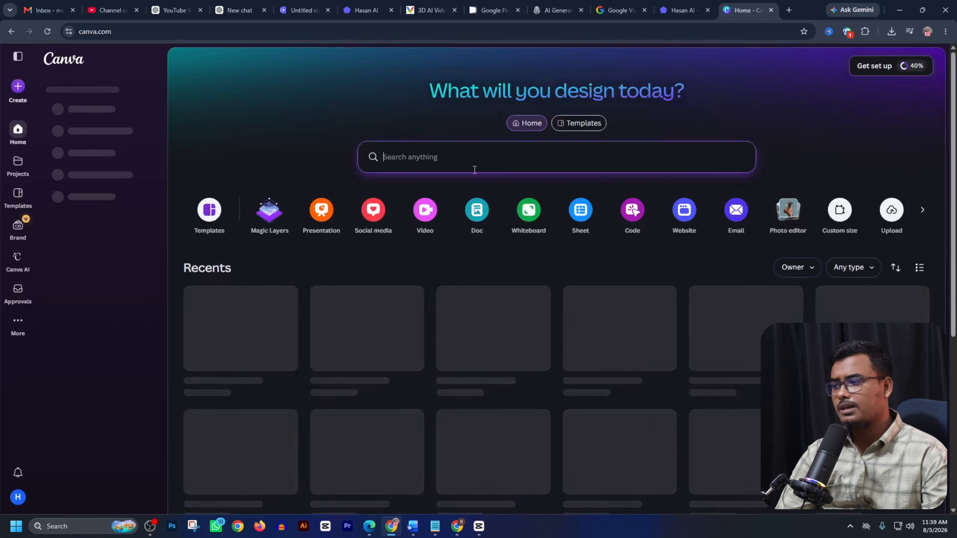
Step: Open Leonardo.Ai from Canva's advanced tools and return to the Canva home page
{"action": "left_click", "coordinate": [21, 501]}
{"action": "mouse_move", "coordinate": [108, 427]}
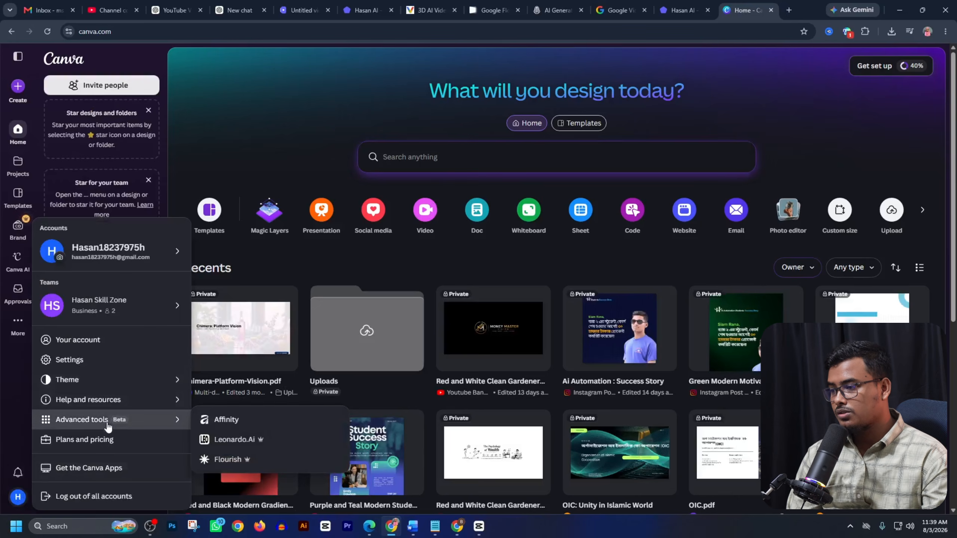
{"action": "left_click", "coordinate": [218, 442]}
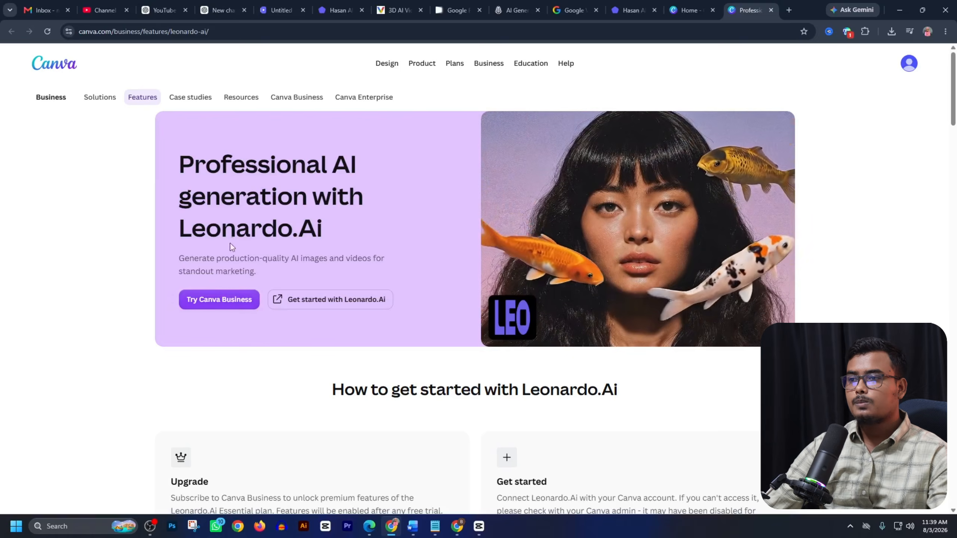
{"action": "left_click", "coordinate": [630, 10]}
{"action": "left_click", "coordinate": [685, 6]}
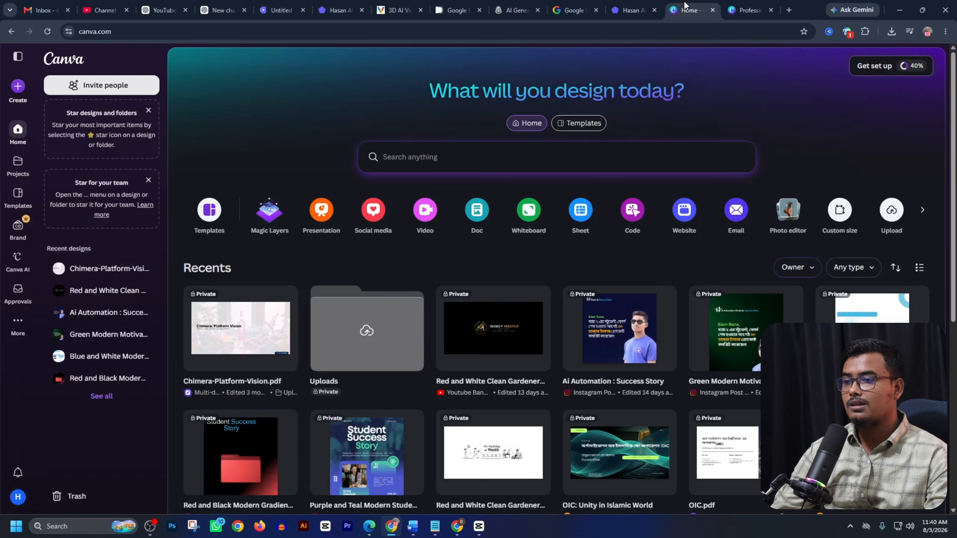
Step: Switch to Leonardo.Ai, open the image generator, and browse the available image models
{"action": "left_click", "coordinate": [518, 10]}
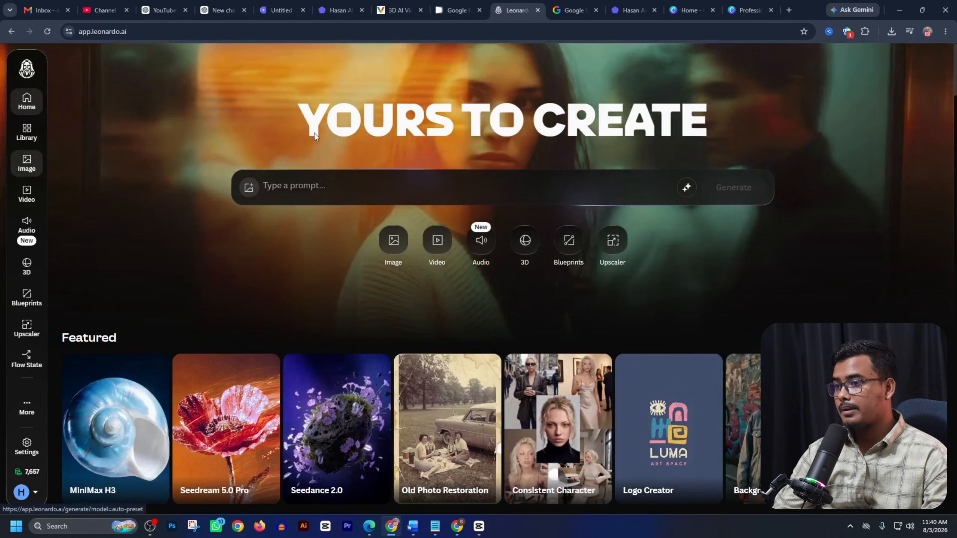
{"action": "left_click", "coordinate": [22, 174]}
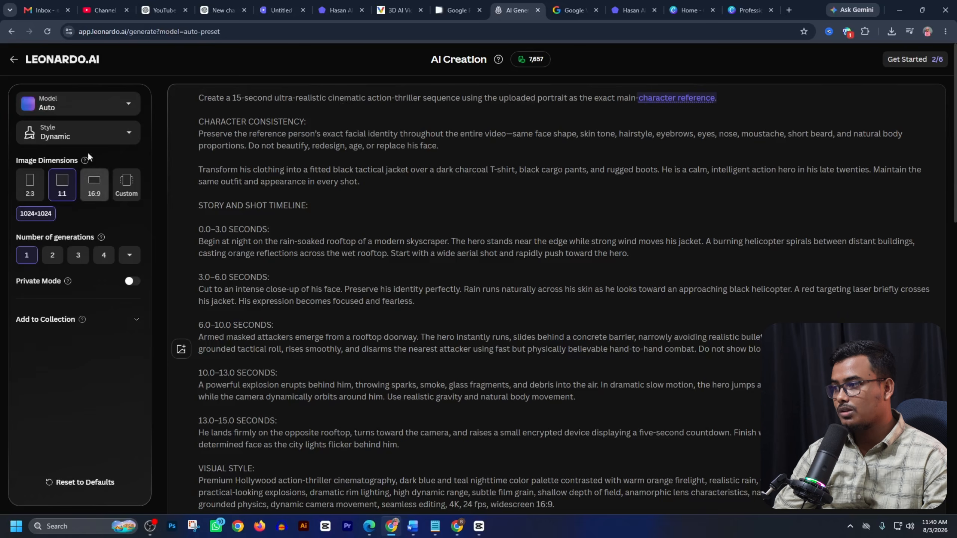
{"action": "left_click", "coordinate": [80, 111]}
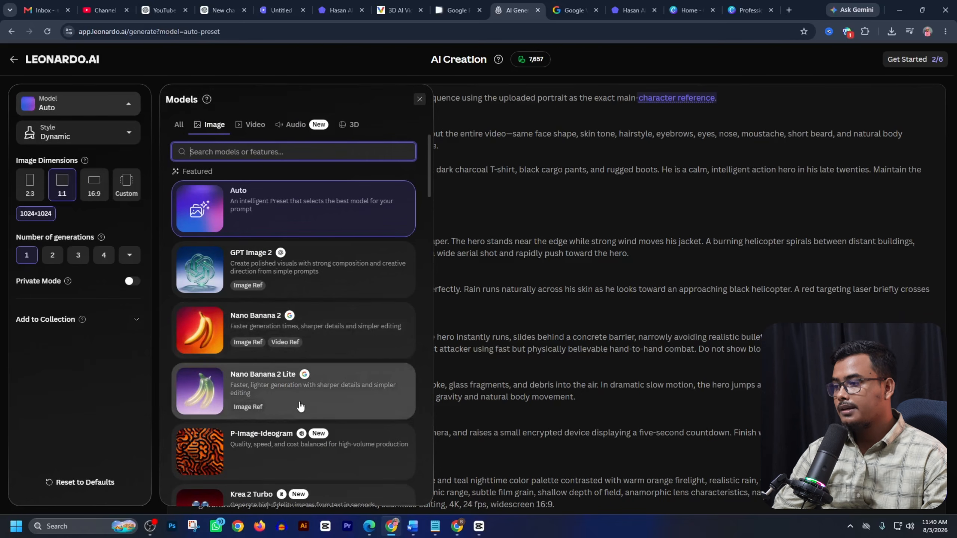
{"action": "scroll", "coordinate": [327, 403], "scroll_direction": "down", "scroll_amount": 5}
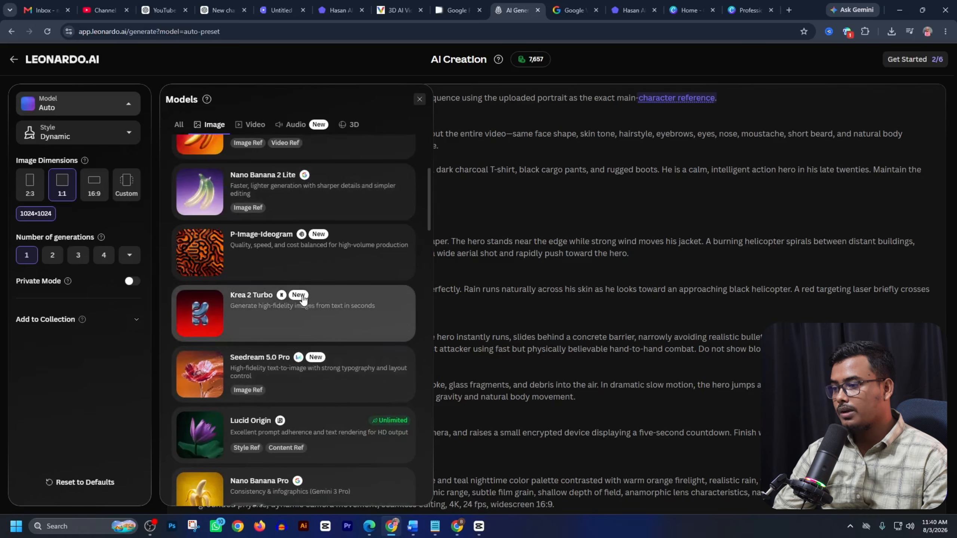
{"action": "scroll", "coordinate": [302, 302], "scroll_direction": "down", "scroll_amount": 20}
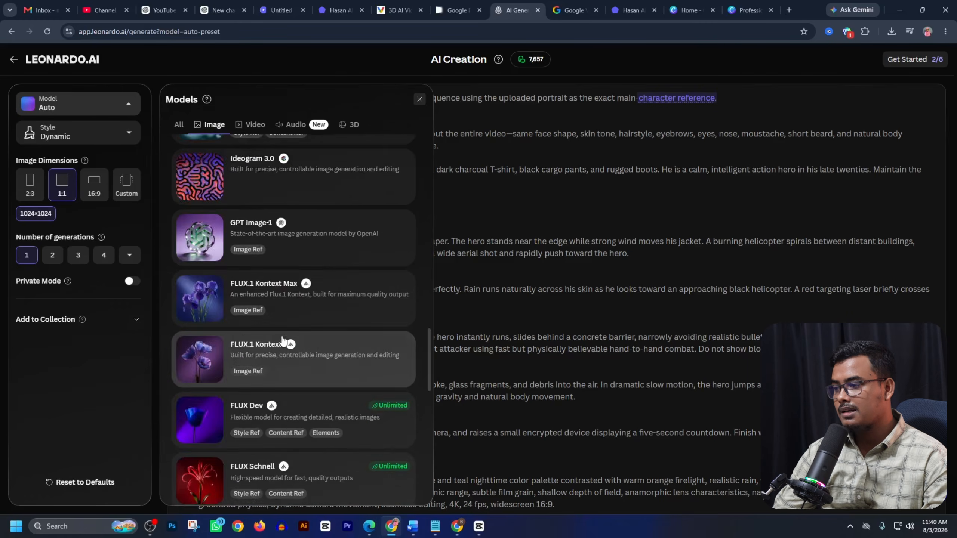
{"action": "scroll", "coordinate": [295, 385], "scroll_direction": "up", "scroll_amount": 15}
{"action": "left_click", "coordinate": [570, 244]}
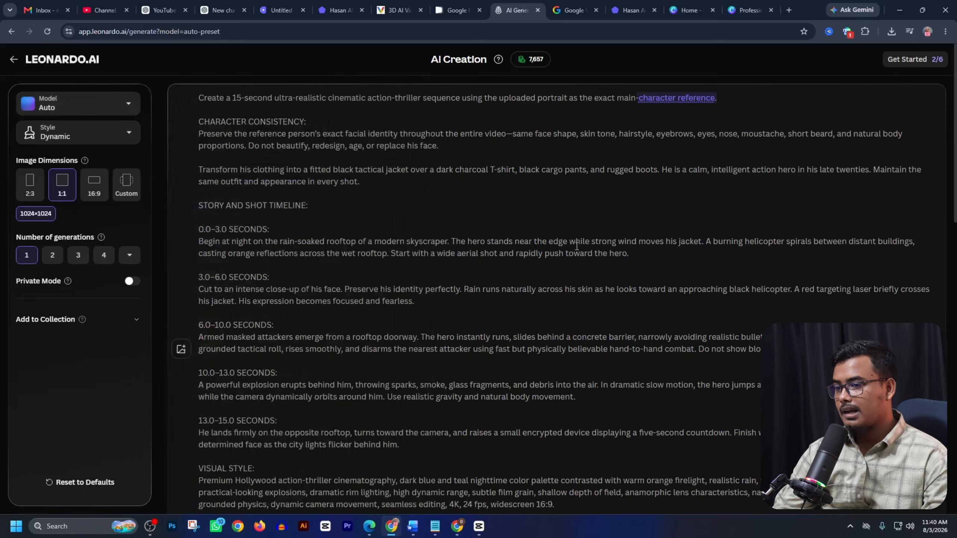
Step: Play the Seedance 2.0 action-thriller video from today's generations and close its preview
{"action": "scroll", "coordinate": [569, 245], "scroll_direction": "down", "scroll_amount": 6}
{"action": "scroll", "coordinate": [569, 244], "scroll_direction": "down", "scroll_amount": 5}
{"action": "mouse_move", "coordinate": [339, 368]}
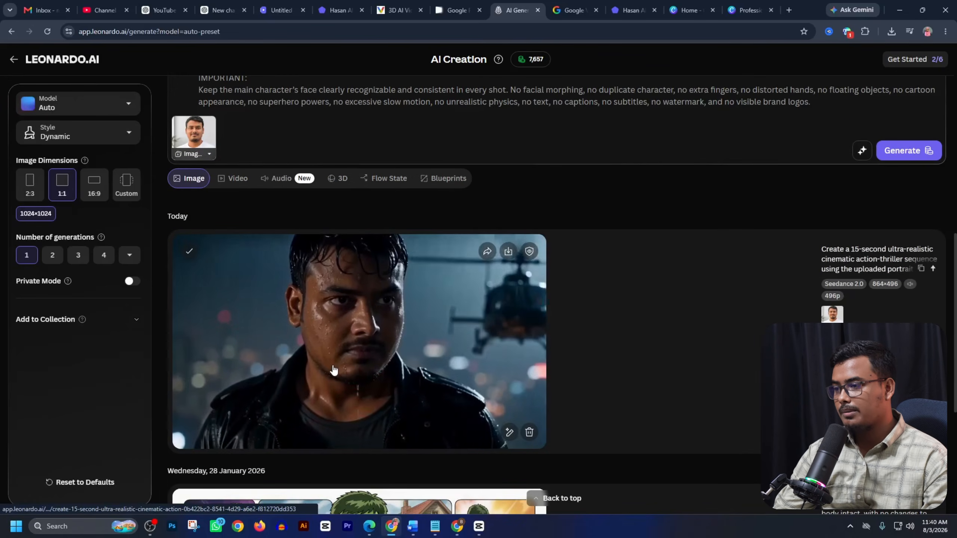
{"action": "left_click", "coordinate": [286, 354]}
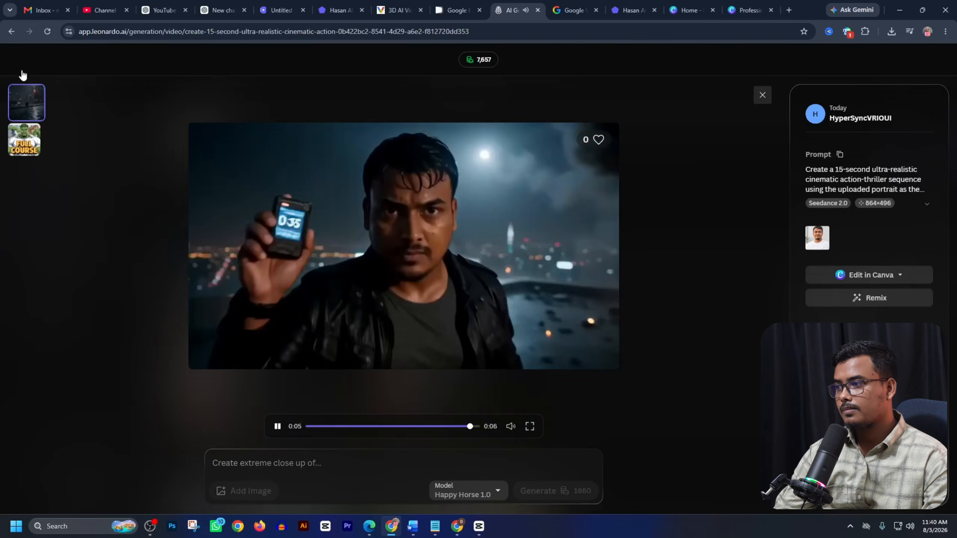
{"action": "left_click", "coordinate": [762, 94]}
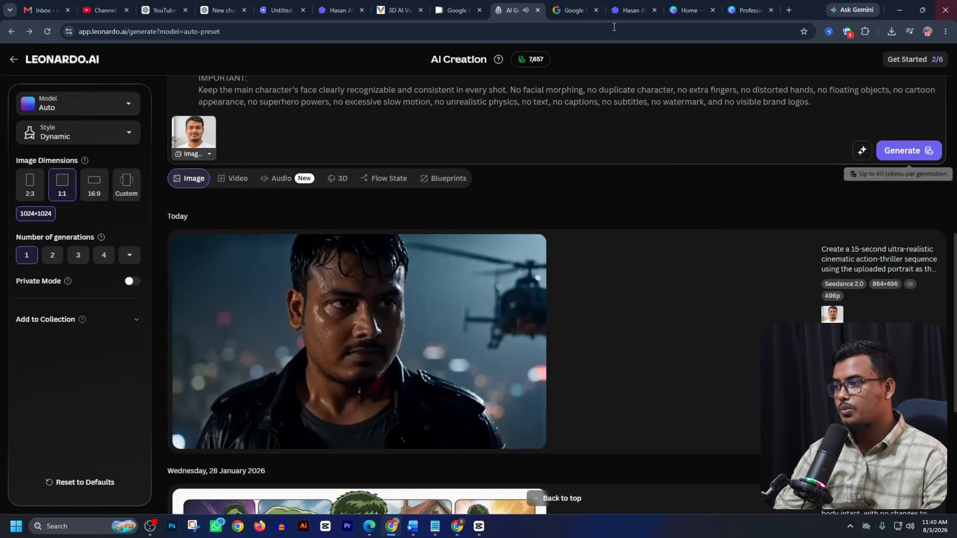
{"action": "scroll", "coordinate": [99, 150], "scroll_direction": "up", "scroll_amount": 10}
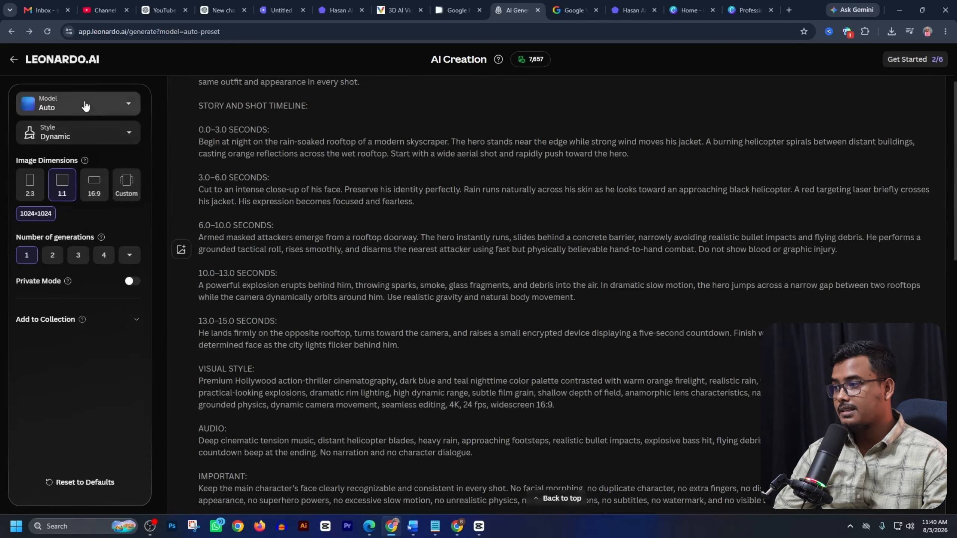
{"action": "left_click", "coordinate": [83, 107]}
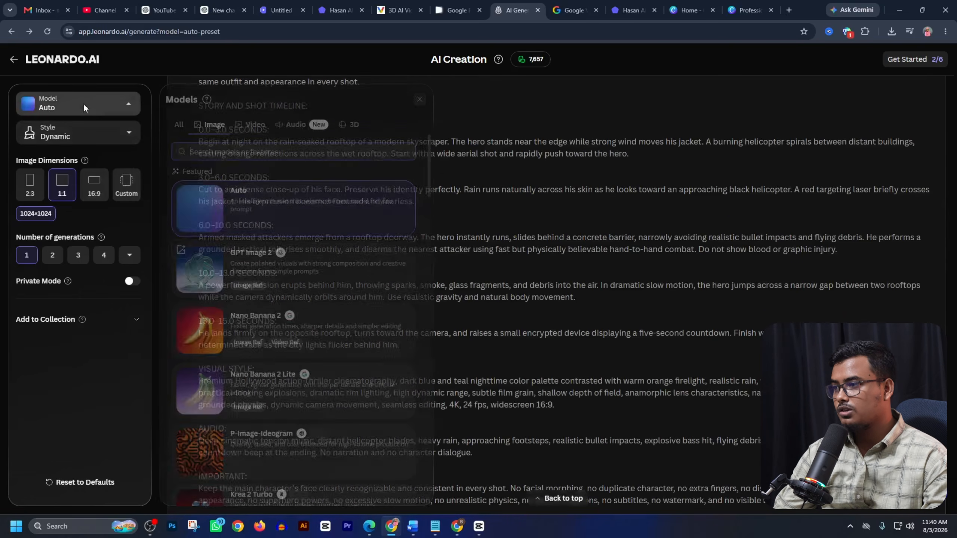
{"action": "key", "text": "Escape"}
Step: Return to the Leonardo.Ai home page, open the video generator, and select the Gemini Omni Flash model
{"action": "left_click", "coordinate": [14, 60]}
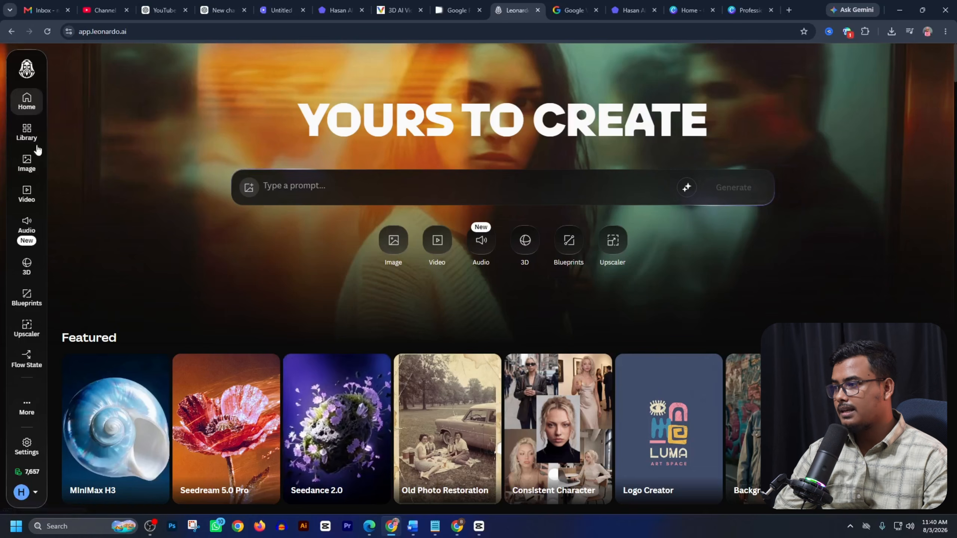
{"action": "left_click", "coordinate": [29, 195]}
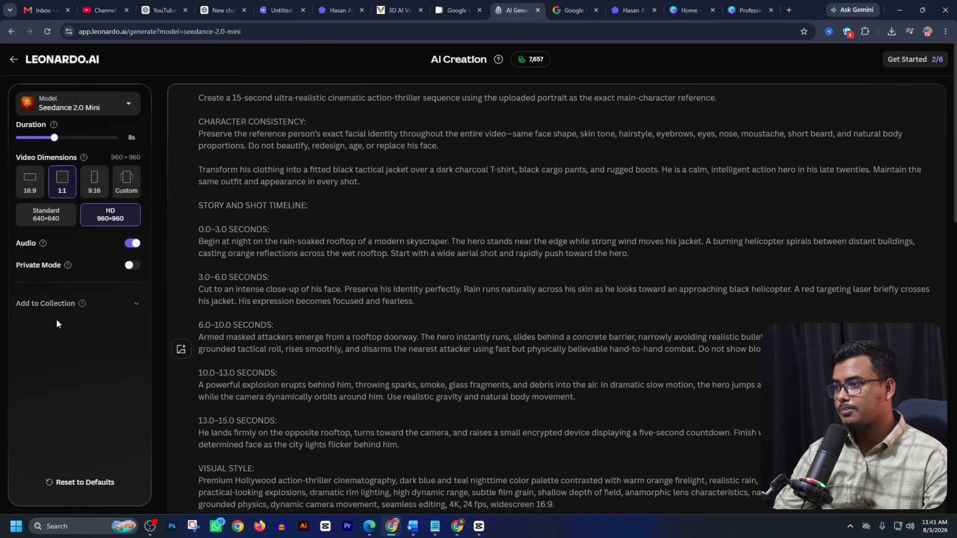
{"action": "left_click", "coordinate": [71, 109]}
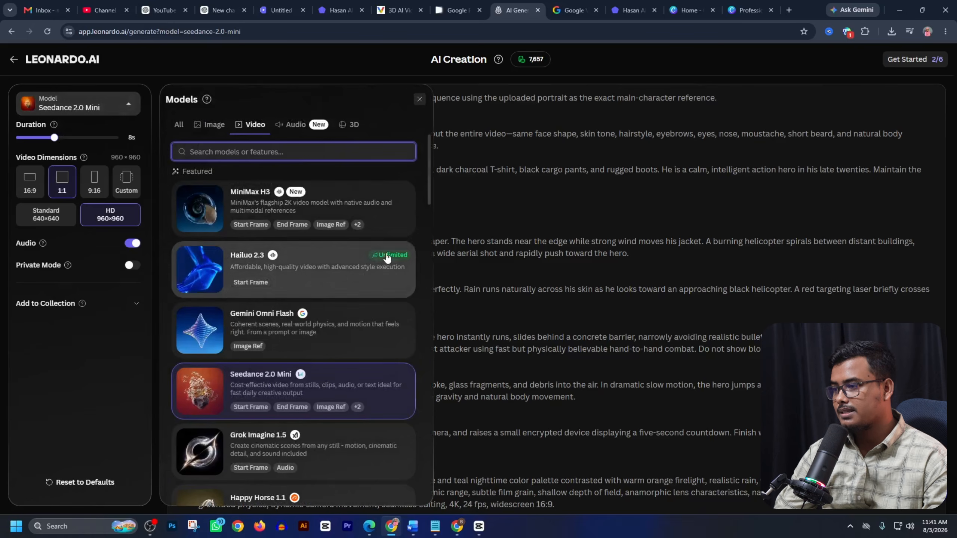
{"action": "left_click", "coordinate": [347, 335]}
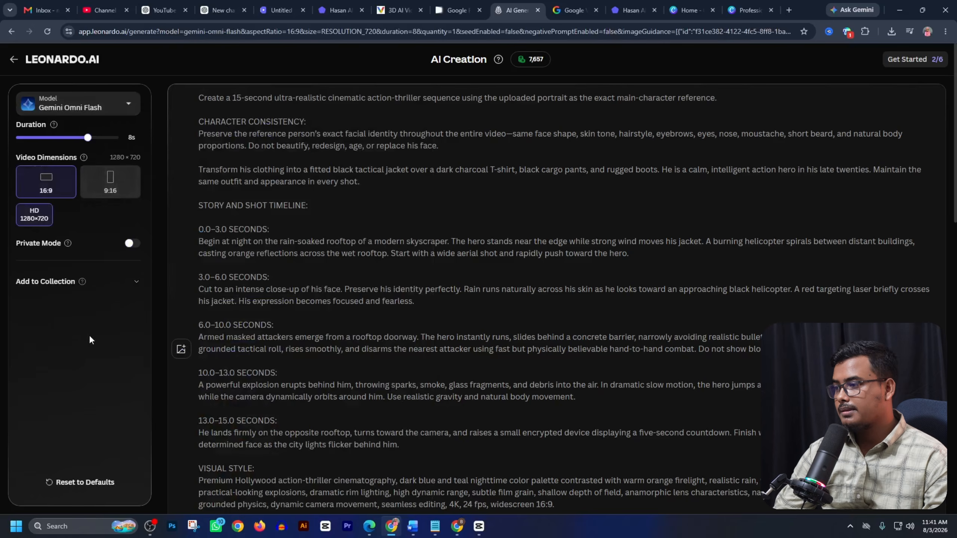
Step: Change the video model to Veo 3.1 Lite
{"action": "left_click", "coordinate": [77, 100]}
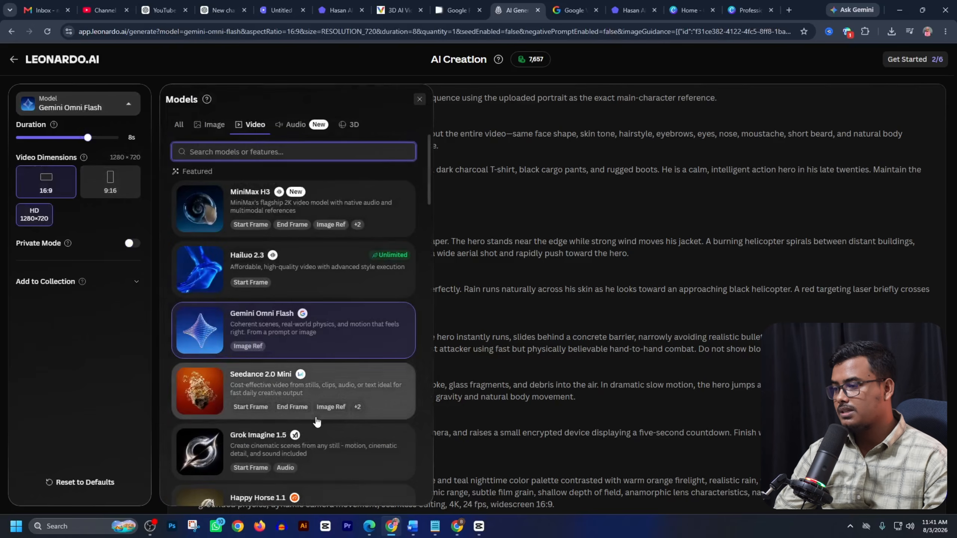
{"action": "scroll", "coordinate": [320, 422], "scroll_direction": "down", "scroll_amount": 1}
{"action": "scroll", "coordinate": [377, 424], "scroll_direction": "down", "scroll_amount": 2}
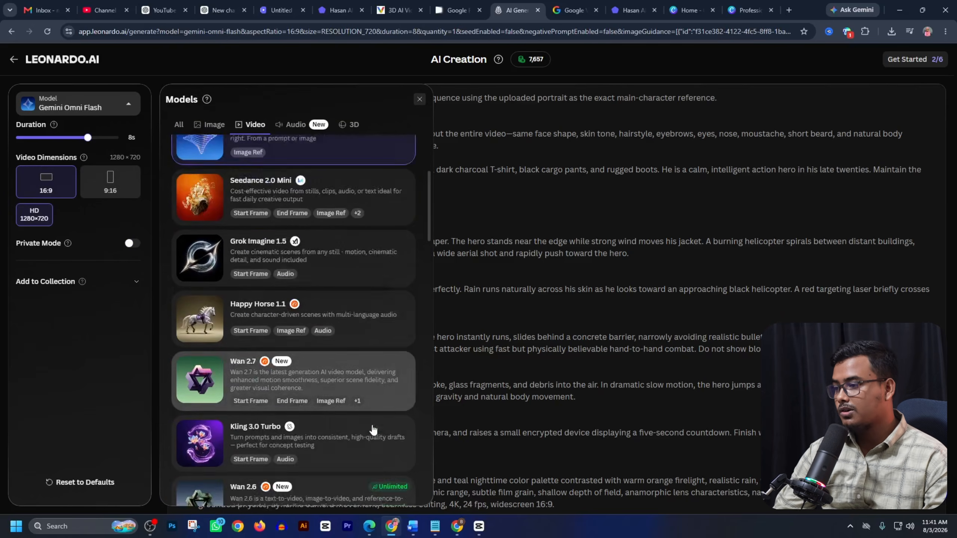
{"action": "scroll", "coordinate": [348, 430], "scroll_direction": "down", "scroll_amount": 5}
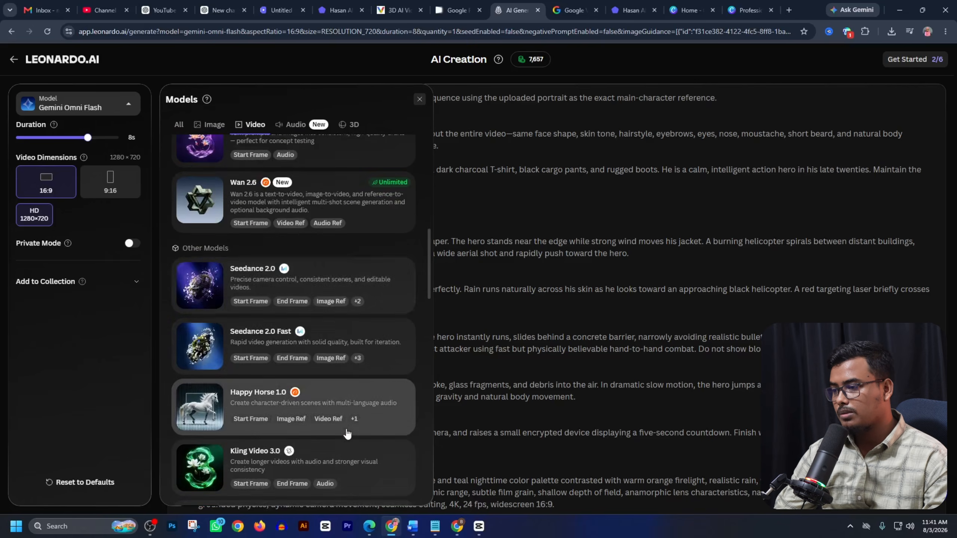
{"action": "scroll", "coordinate": [335, 456], "scroll_direction": "down", "scroll_amount": 3}
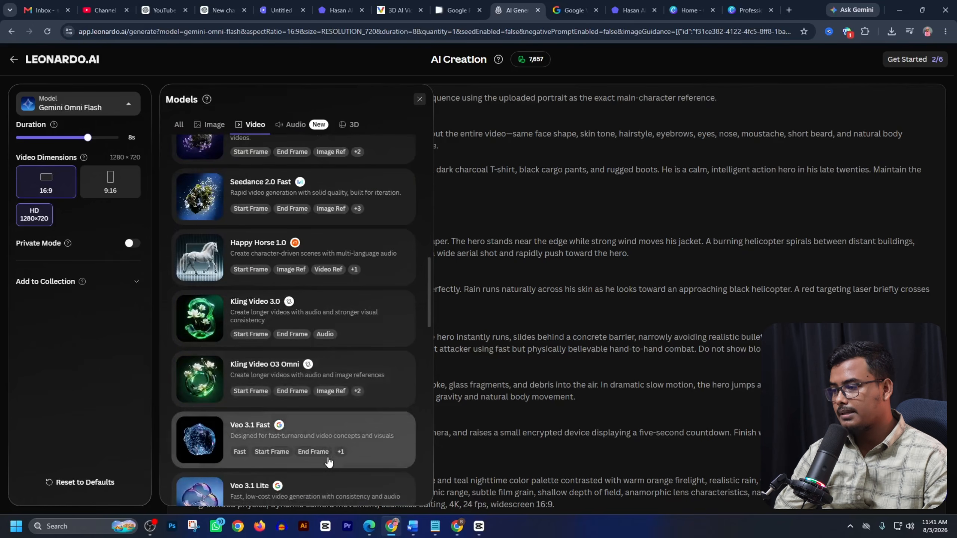
{"action": "left_click", "coordinate": [300, 486]}
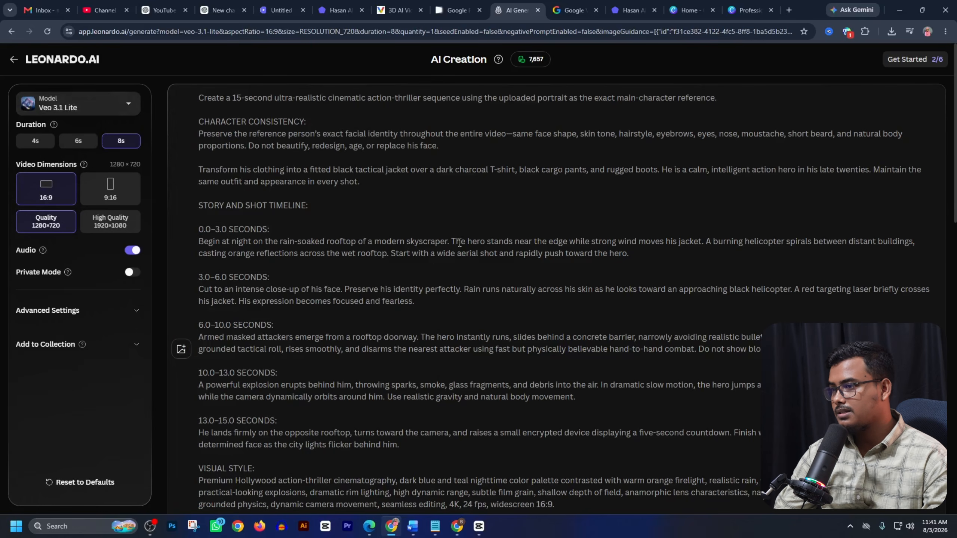
Step: Clear the old action-thriller prompt and remove the attached reference portrait
{"action": "scroll", "coordinate": [854, 126], "scroll_direction": "down", "scroll_amount": 10}
{"action": "left_click_drag", "start_coordinate": [855, 126], "coordinate": [241, 82]}
{"action": "key", "text": "BackSpace"}
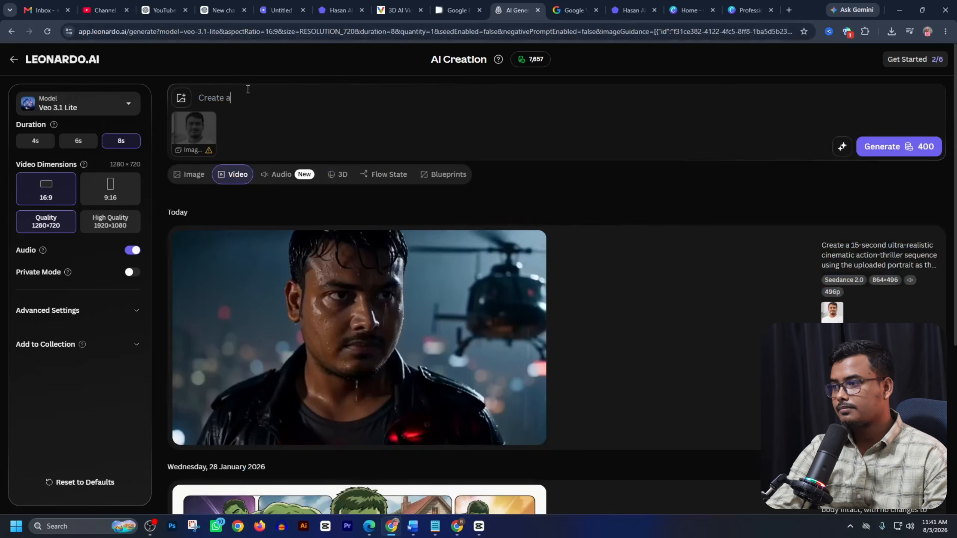
{"action": "key", "text": "BackSpace"}
{"action": "key", "text": "BackSpace"}
{"action": "key", "text": "BackSpace"}
{"action": "key", "text": "BackSpace"}
{"action": "key", "text": "BackSpace"}
{"action": "key", "text": "BackSpace"}
{"action": "key", "text": "BackSpace"}
{"action": "key", "text": "BackSpace"}
{"action": "key", "text": "BackSpace"}
{"action": "left_click", "coordinate": [208, 121]}
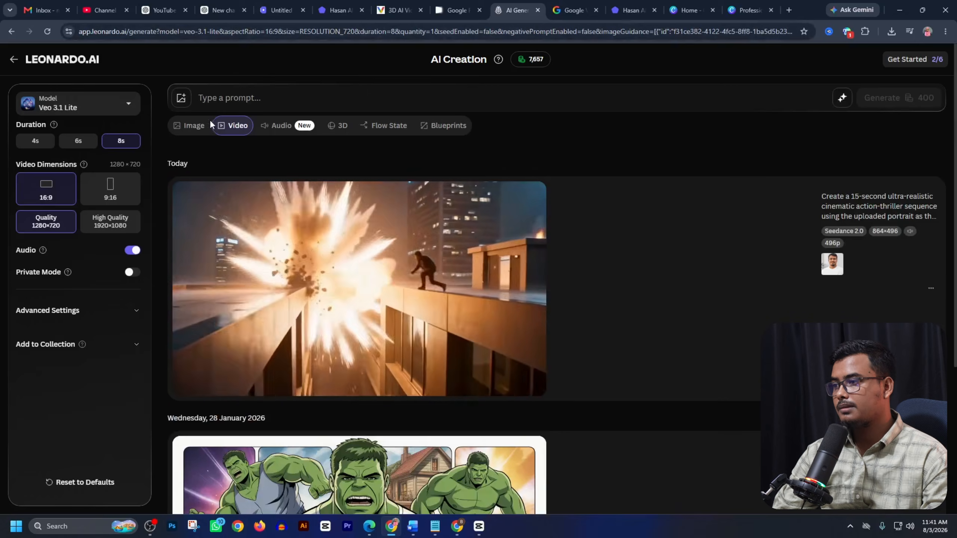
Step: Paste the 8-second 3D Bengali cartoon prompt about Rafi and the orange cat, and generate the video
{"action": "key", "text": "ctrl+v"}
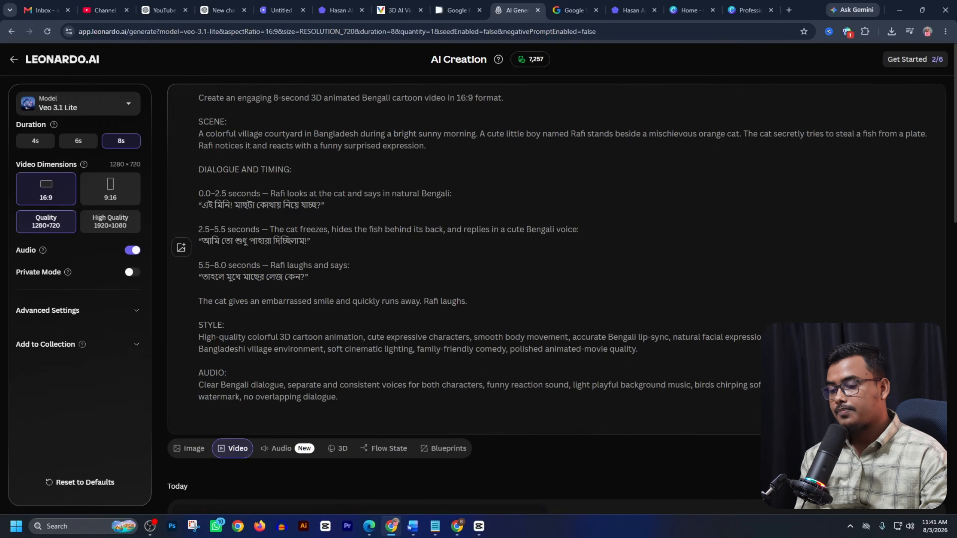
{"action": "scroll", "coordinate": [875, 295], "scroll_direction": "down", "scroll_amount": 8}
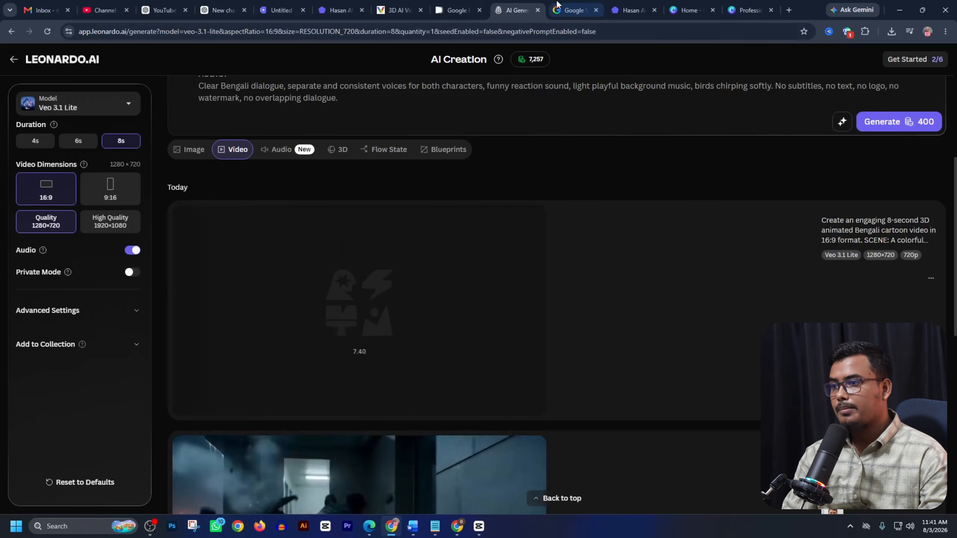
Step: Check the video generation progress in VEOaifree and Opal
{"action": "left_click", "coordinate": [396, 12]}
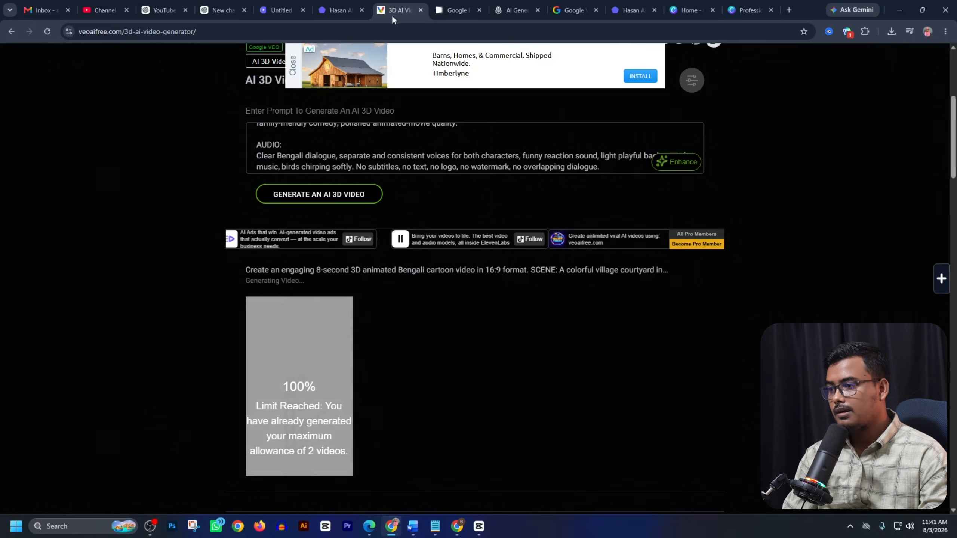
{"action": "left_click", "coordinate": [324, 11]}
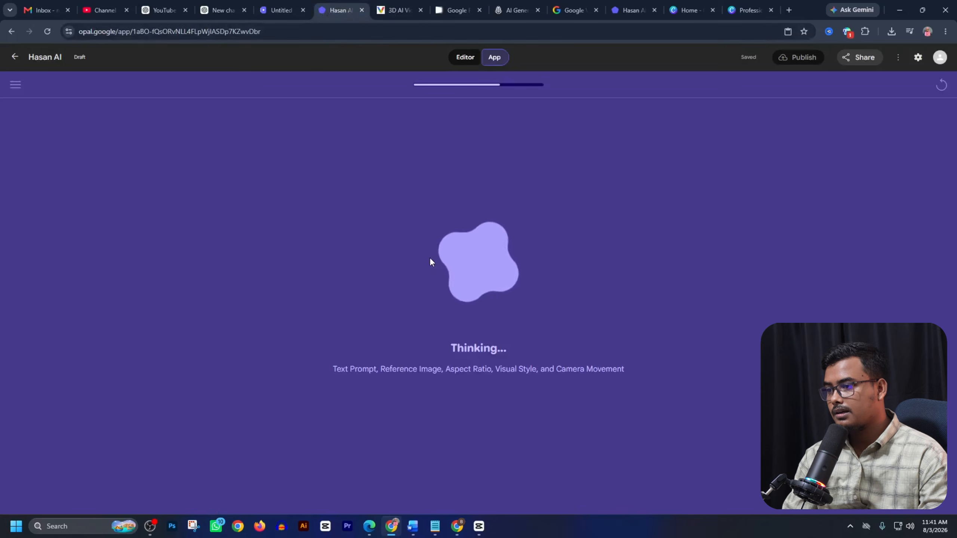
Step: Switch to Google Flow, look at the "Boy and cat stealing fish" clip, and download it from the project
{"action": "left_click", "coordinate": [454, 10]}
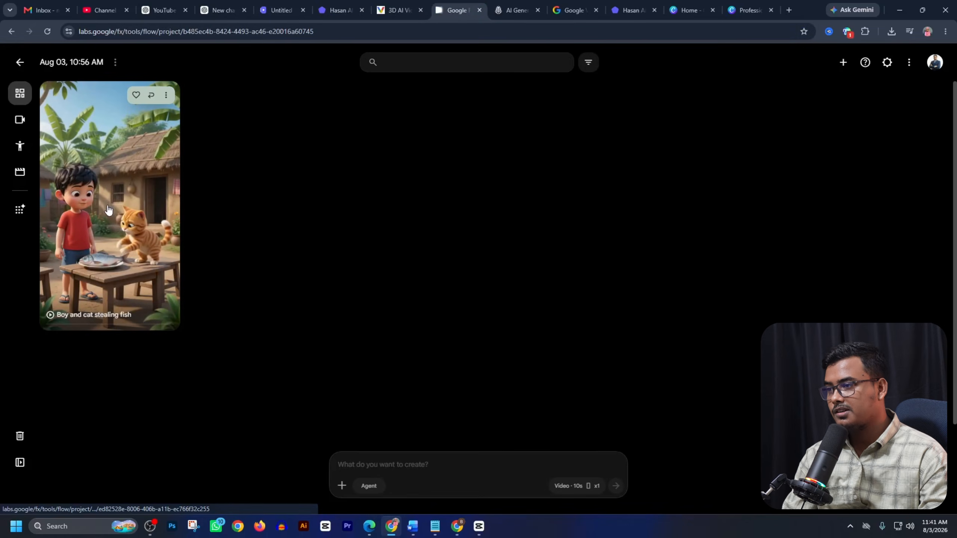
{"action": "left_click", "coordinate": [123, 224]}
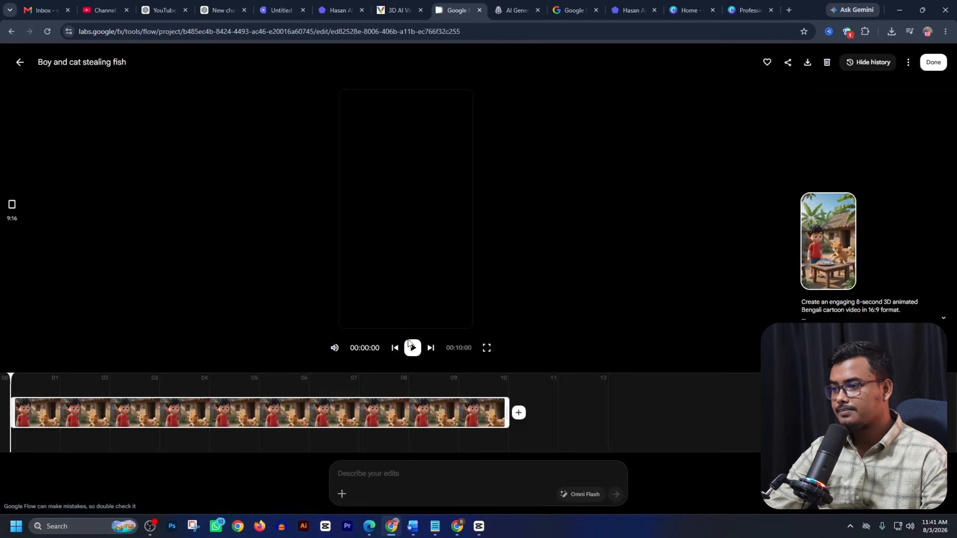
{"action": "left_click", "coordinate": [20, 59]}
{"action": "left_click", "coordinate": [165, 96]}
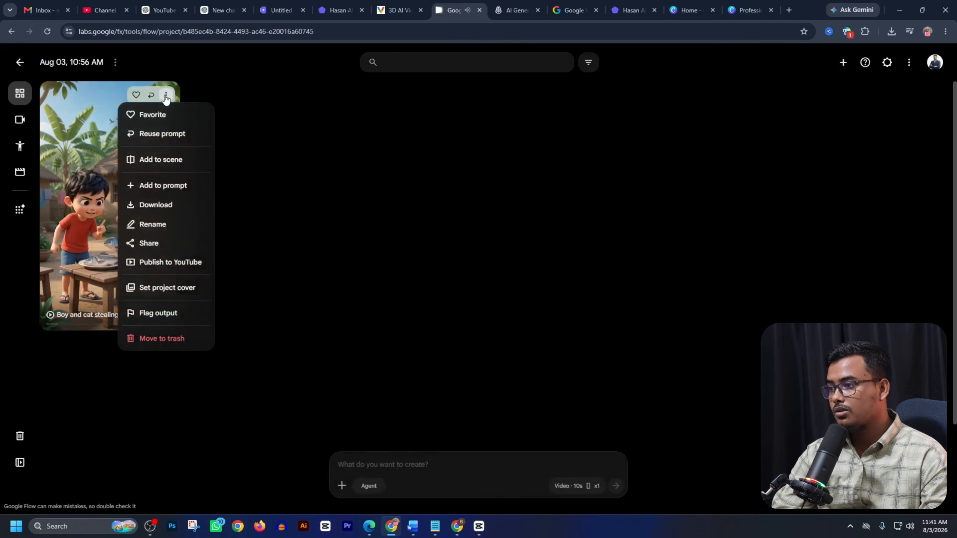
{"action": "left_click", "coordinate": [159, 201]}
{"action": "left_click", "coordinate": [252, 249]}
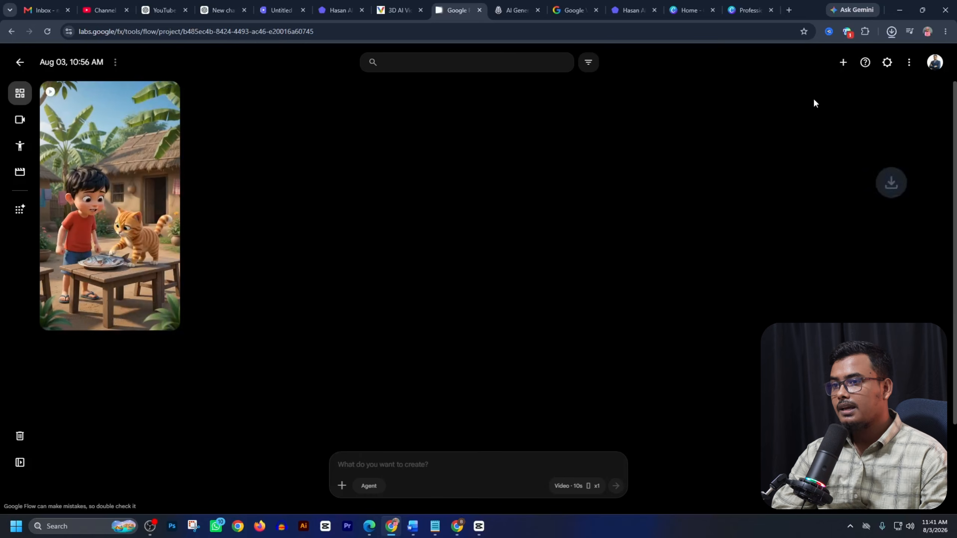
Step: Check the generation status in Leonardo.Ai, VEOaifree, Opal, and Google Vids, returning to Opal
{"action": "left_click", "coordinate": [526, 10]}
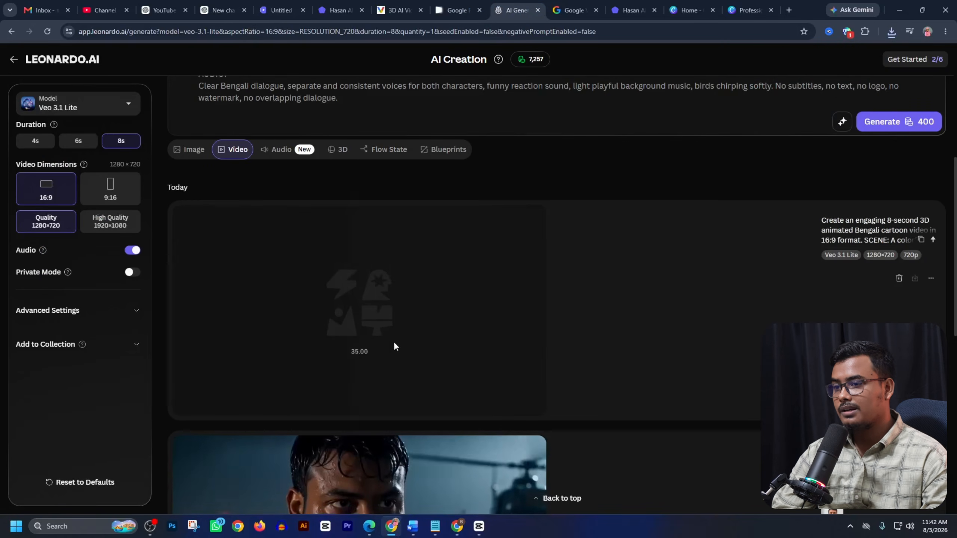
{"action": "scroll", "coordinate": [393, 341], "scroll_direction": "up", "scroll_amount": 3}
{"action": "left_click", "coordinate": [400, 10]}
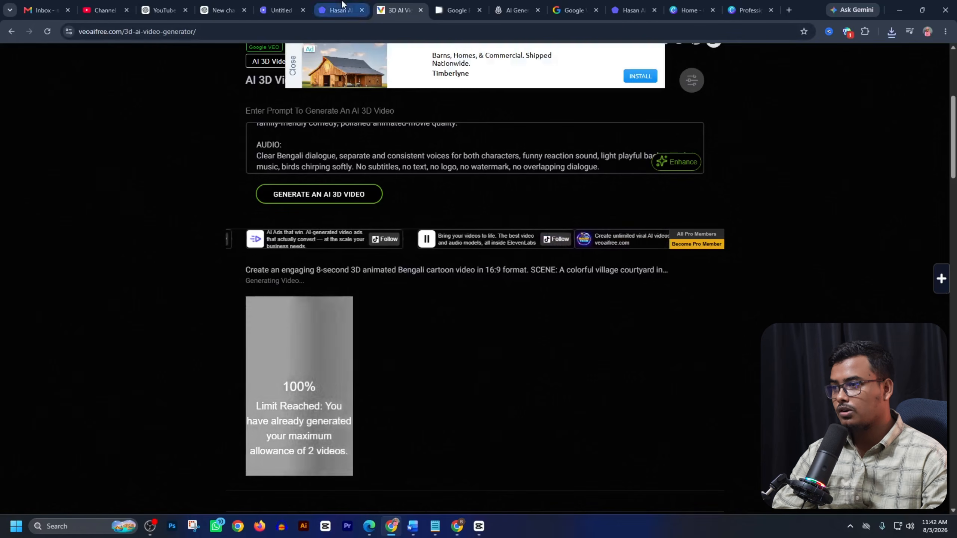
{"action": "left_click", "coordinate": [322, 8]}
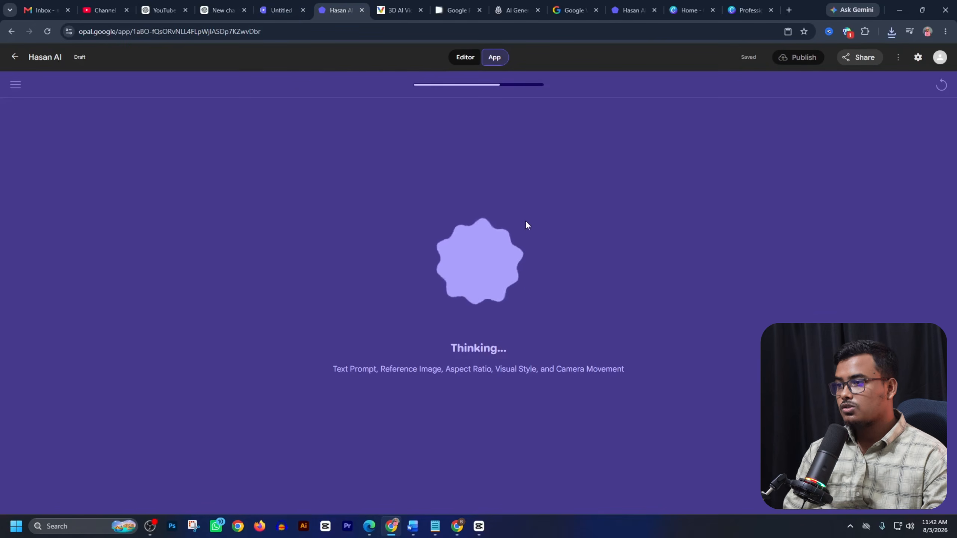
{"action": "left_click", "coordinate": [282, 11]}
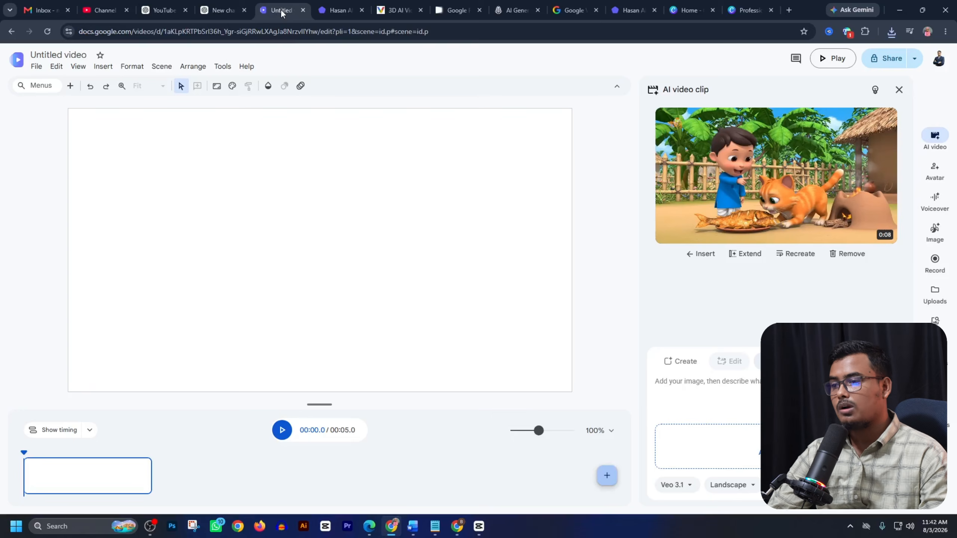
{"action": "left_click", "coordinate": [343, 7]}
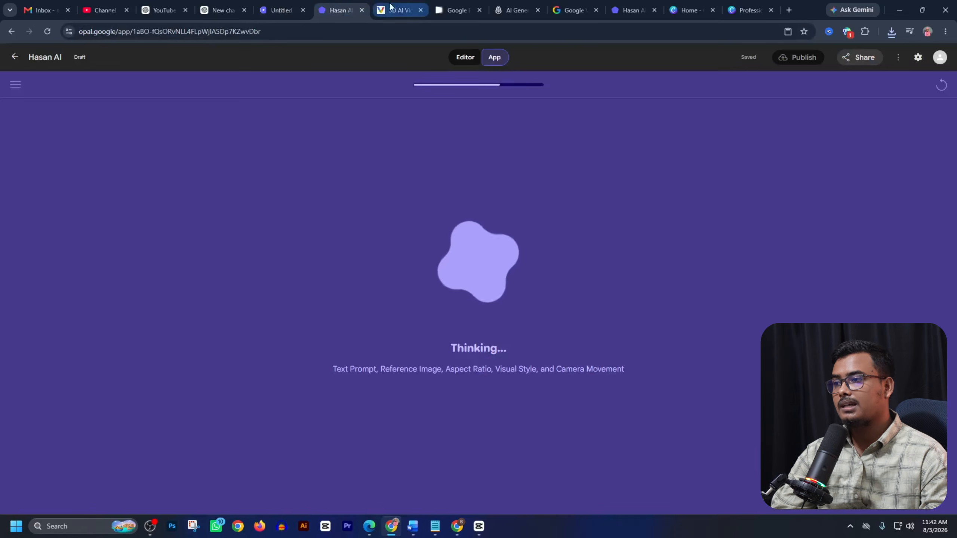
Step: Look in on VEOaifree and Google Flow, and check the cartoon video's generation progress in Leonardo.Ai
{"action": "left_click", "coordinate": [388, 8]}
{"action": "left_click", "coordinate": [449, 7]}
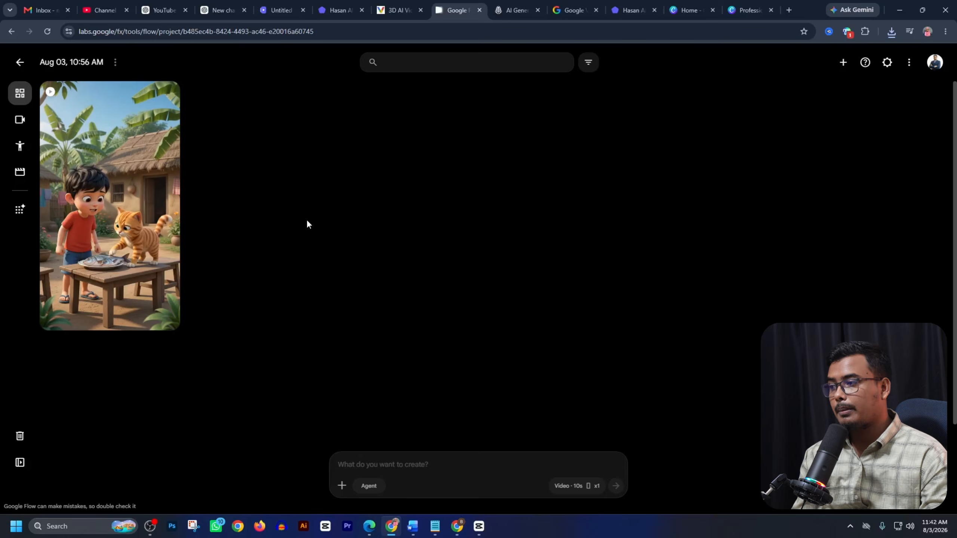
{"action": "left_click", "coordinate": [528, 10]}
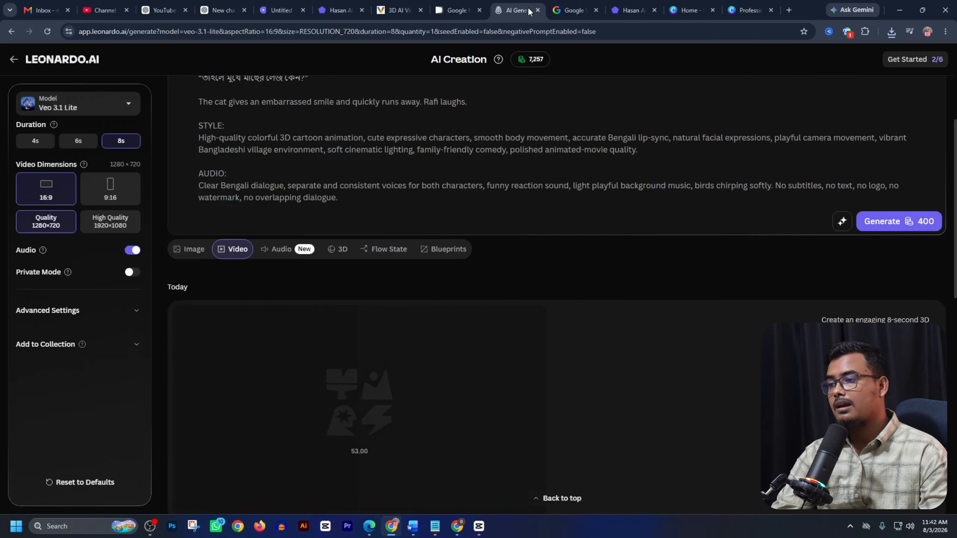
{"action": "scroll", "coordinate": [414, 420], "scroll_direction": "down", "scroll_amount": 3}
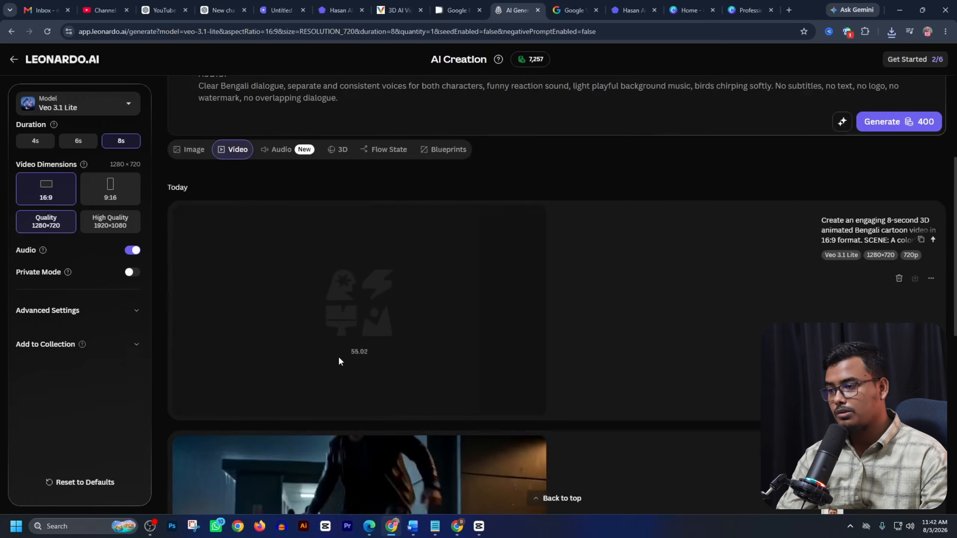
{"action": "scroll", "coordinate": [438, 342], "scroll_direction": "down", "scroll_amount": 1}
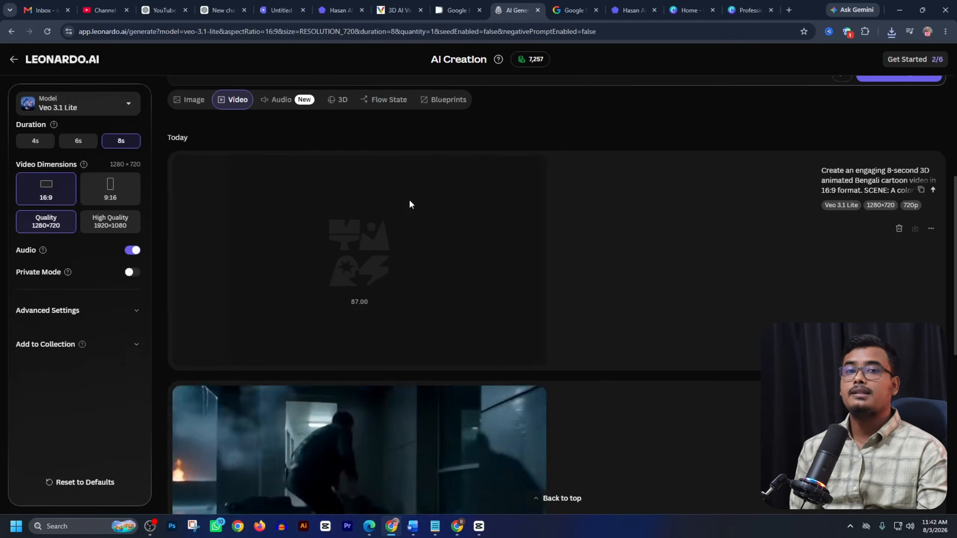
{"action": "scroll", "coordinate": [671, 229], "scroll_direction": "up", "scroll_amount": 8}
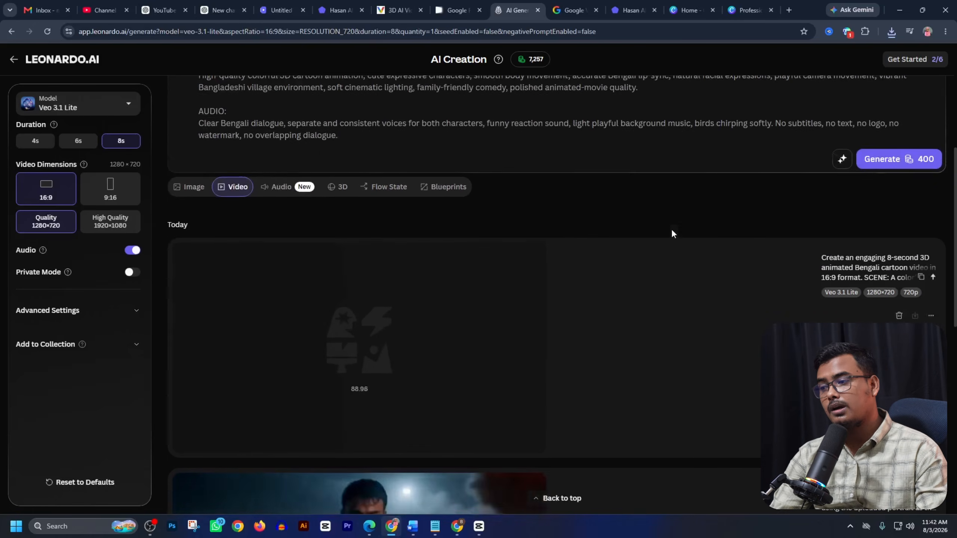
{"action": "scroll", "coordinate": [675, 227], "scroll_direction": "down", "scroll_amount": 1}
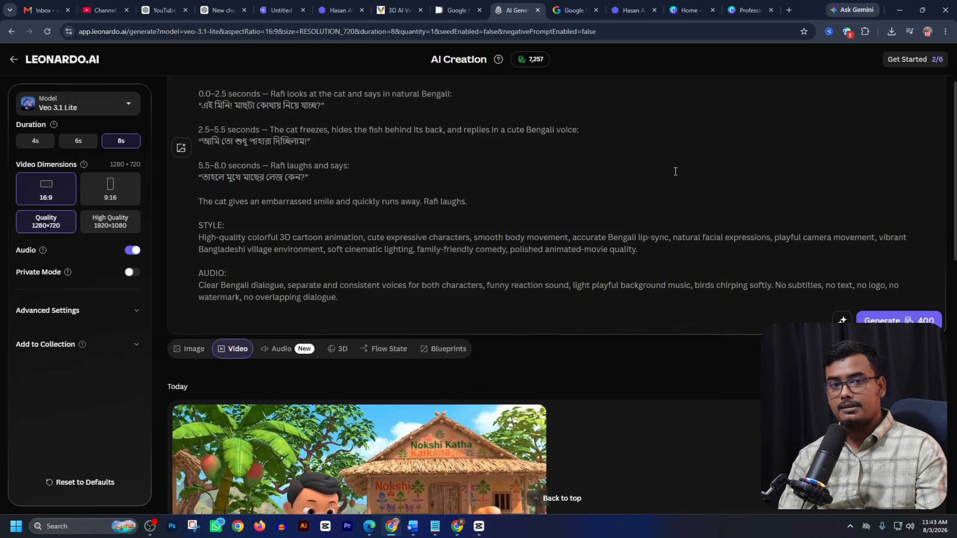
Step: Open the generated boy and orange cat video in Leonardo.Ai, play it through, and close the viewer
{"action": "scroll", "coordinate": [680, 171], "scroll_direction": "down", "scroll_amount": 3}
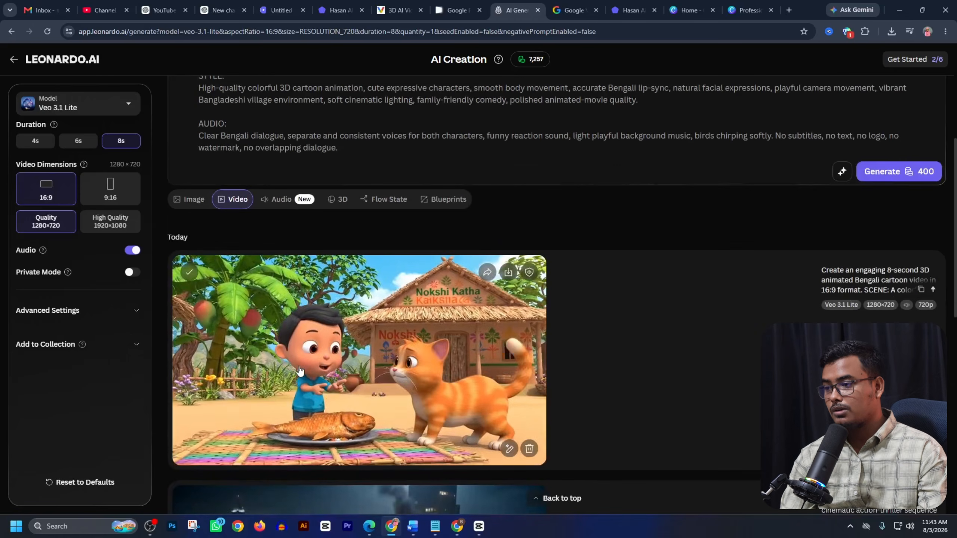
{"action": "left_click", "coordinate": [317, 369]}
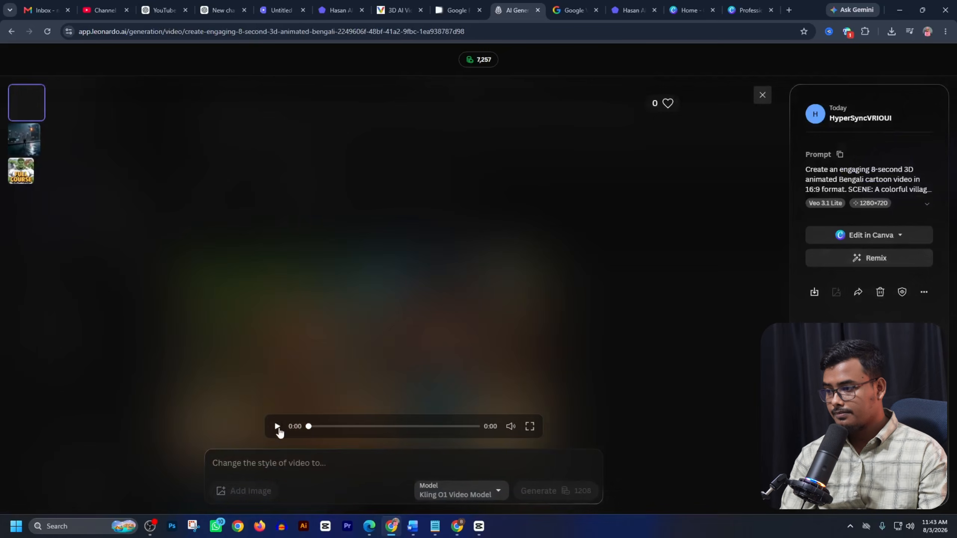
{"action": "left_click", "coordinate": [278, 427]}
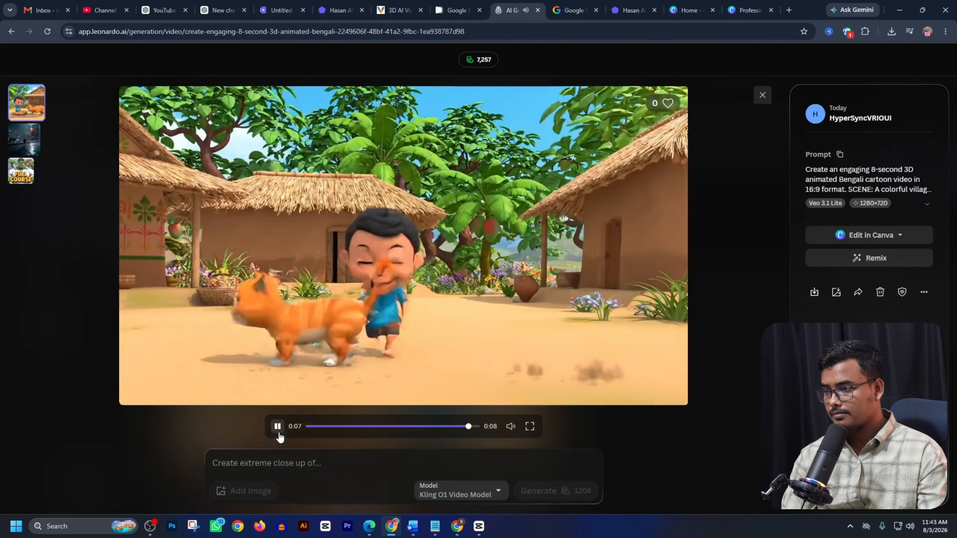
{"action": "left_click", "coordinate": [279, 433]}
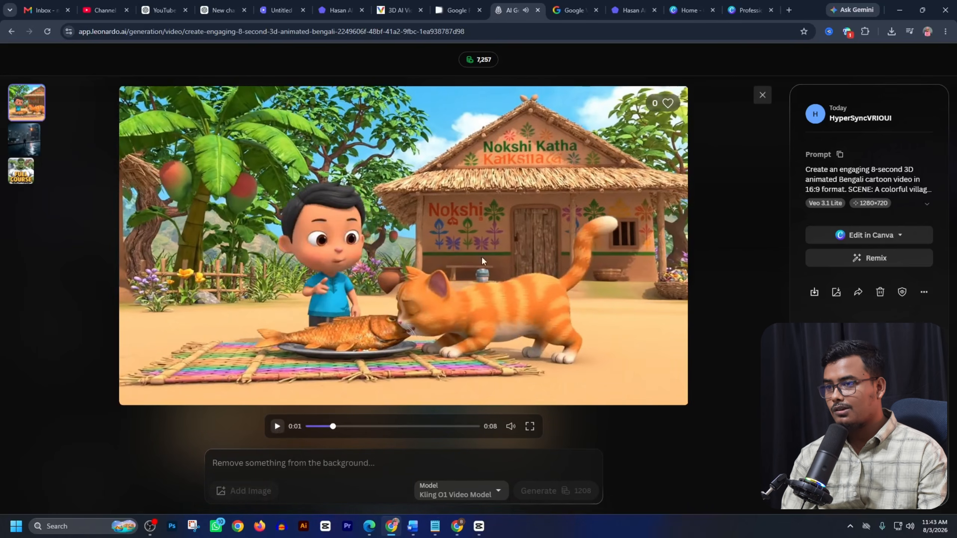
{"action": "left_click", "coordinate": [762, 95]}
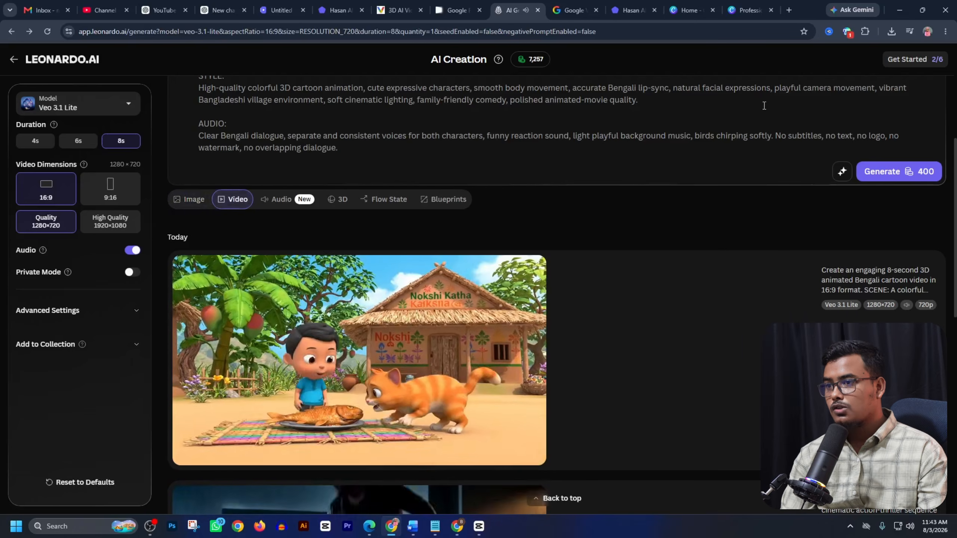
Step: Go back through the Google Flow, VEOaifree, Google Vids and Opal pages, ending on the Google Flow project
{"action": "scroll", "coordinate": [572, 137], "scroll_direction": "up", "scroll_amount": 5}
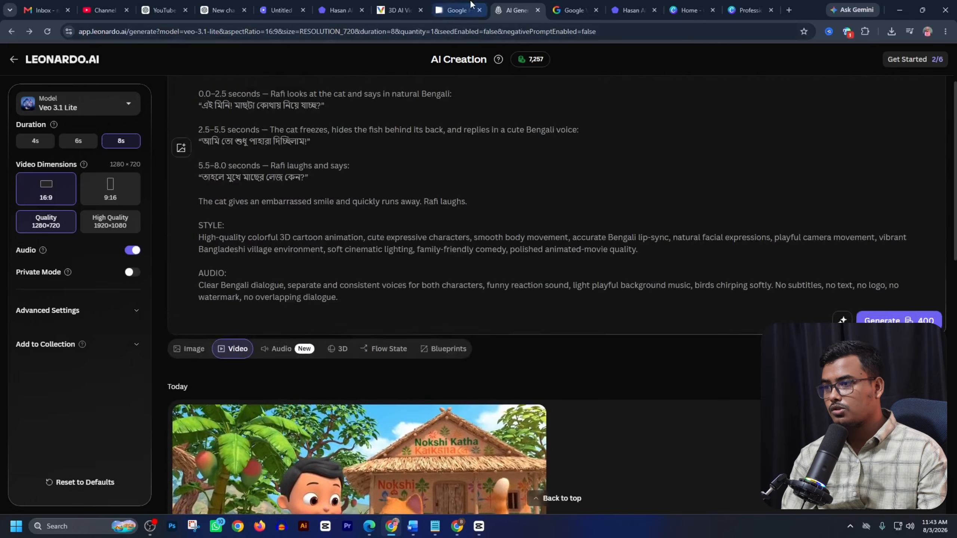
{"action": "left_click", "coordinate": [456, 10]}
{"action": "left_click", "coordinate": [399, 4]}
{"action": "left_click", "coordinate": [294, 7]}
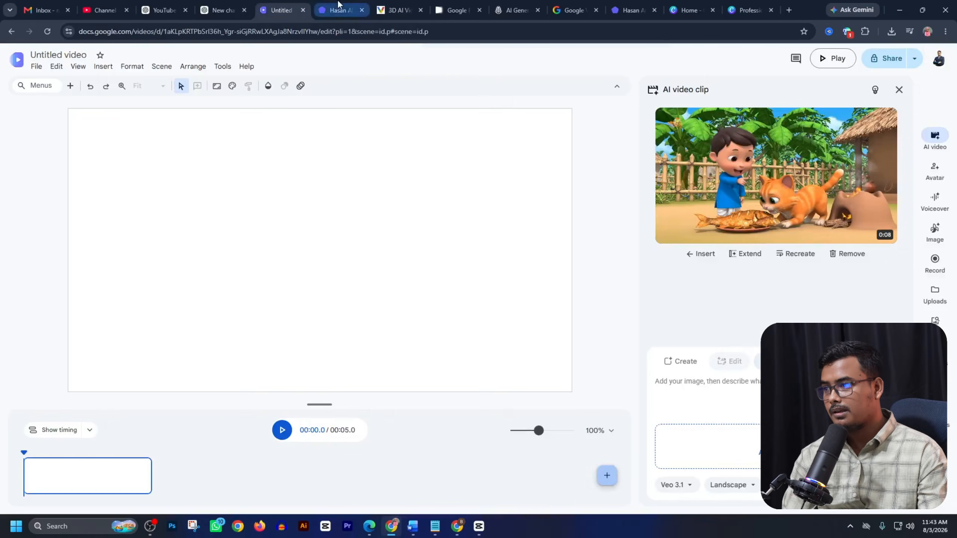
{"action": "left_click", "coordinate": [337, 4]}
{"action": "left_click", "coordinate": [458, 8]}
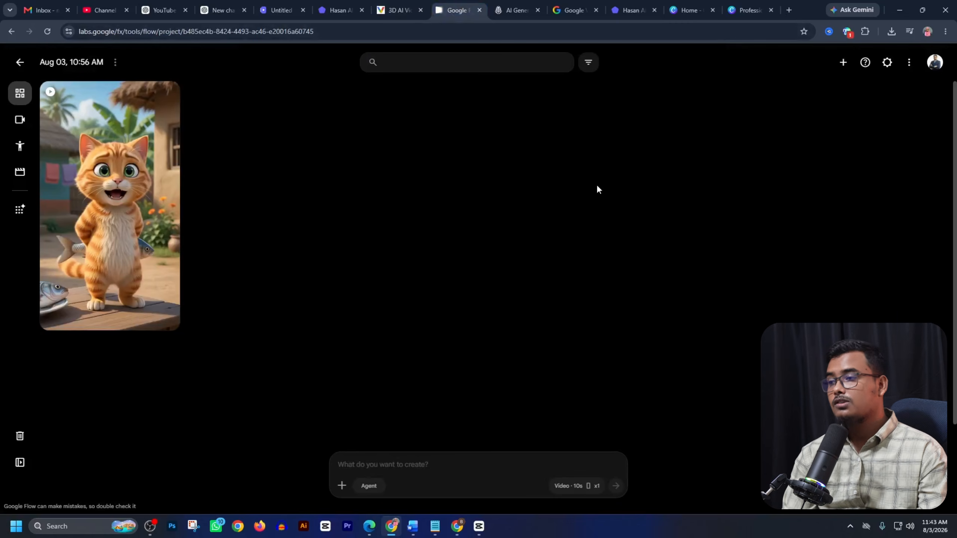